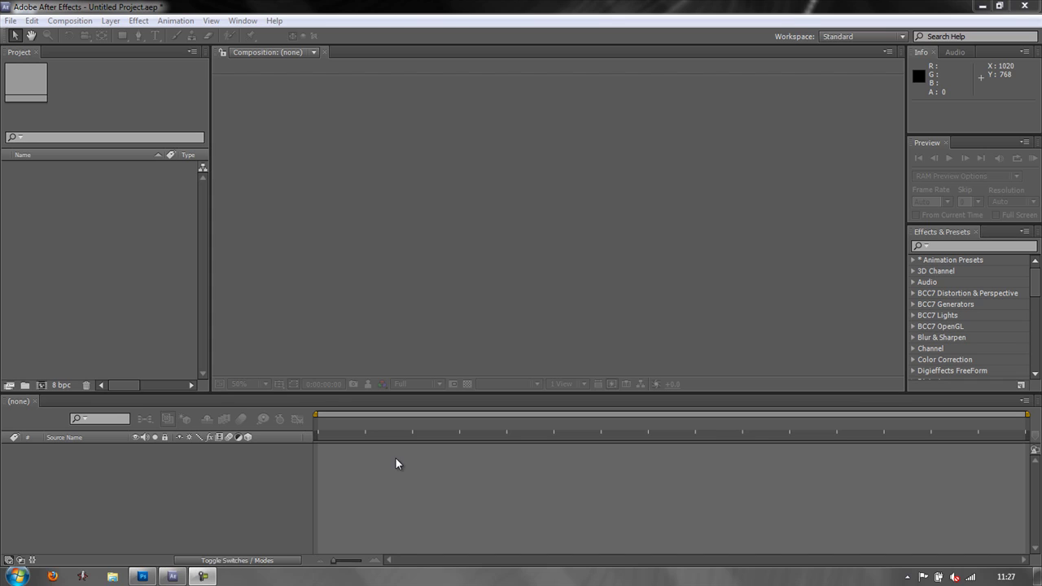
# Switch to Photoshop and examine the Photo, Color Fill 1 and Text layers, toggling the Color Fill 1 layer's visibility to compare its effect
pyautogui.click(144, 578)
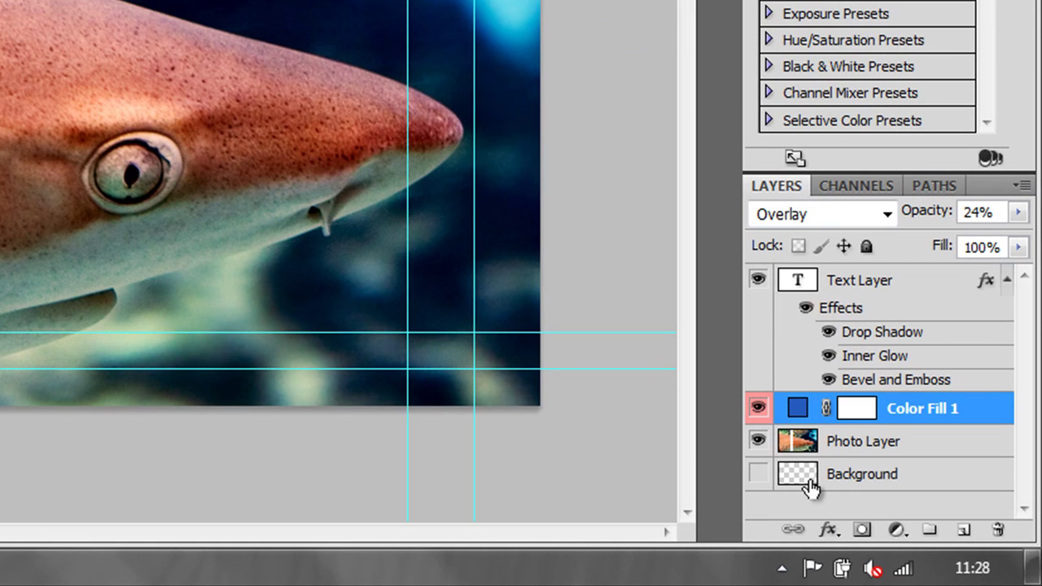
pyautogui.click(863, 442)
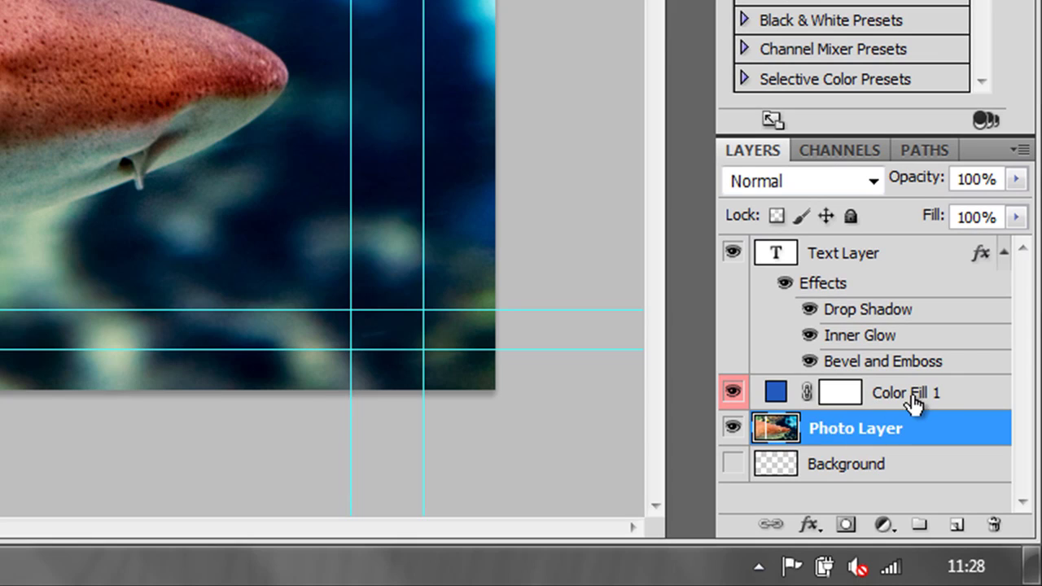
pyautogui.click(912, 399)
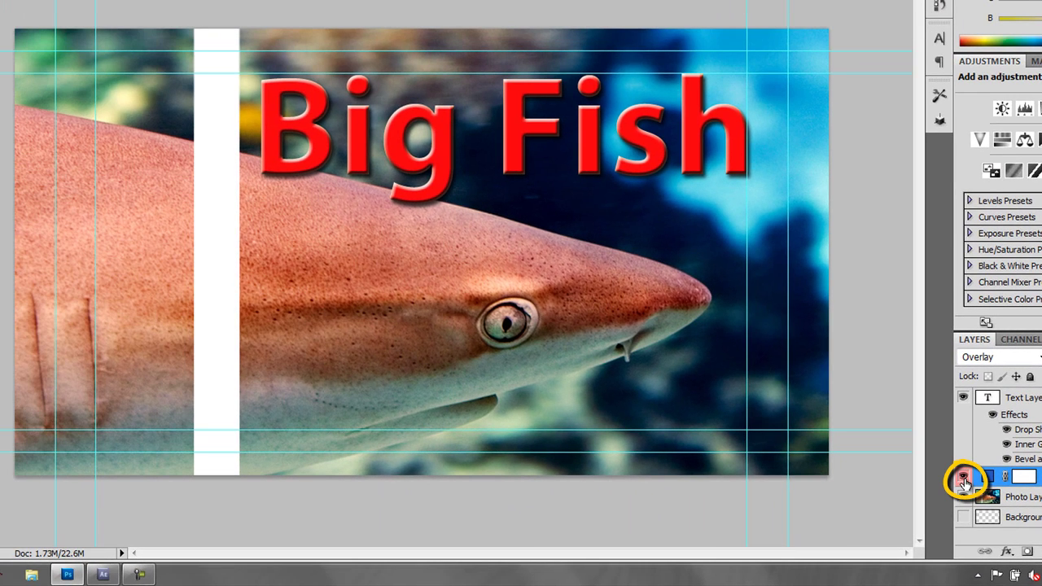
pyautogui.click(964, 480)
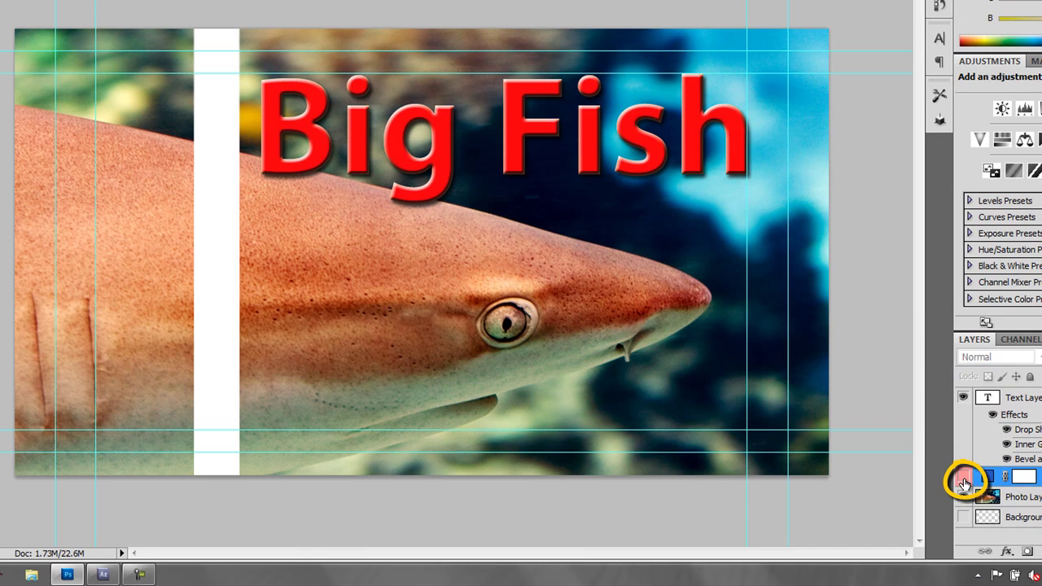
pyautogui.click(963, 481)
pyautogui.click(964, 480)
pyautogui.click(963, 480)
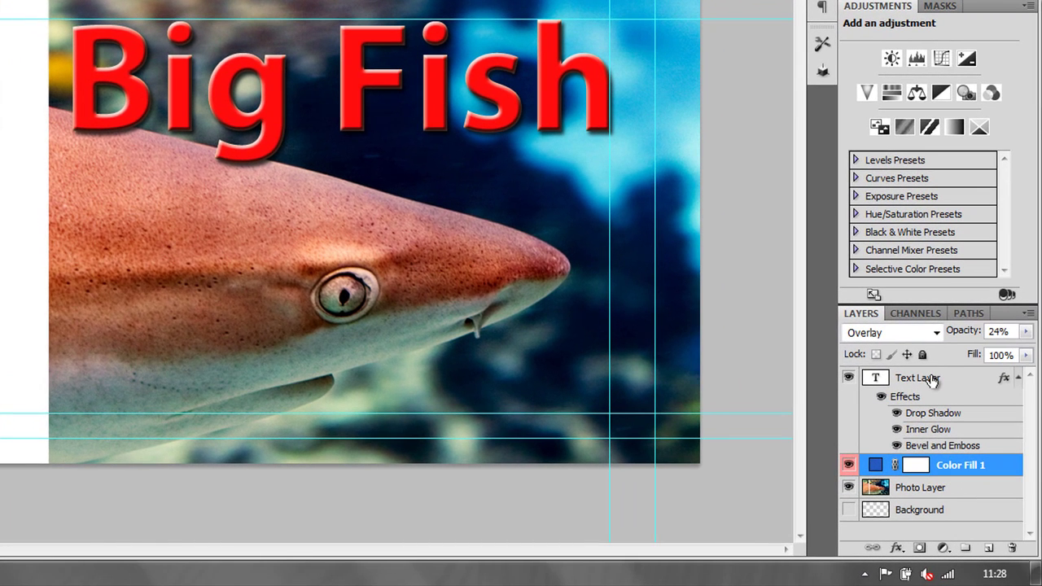
pyautogui.click(930, 380)
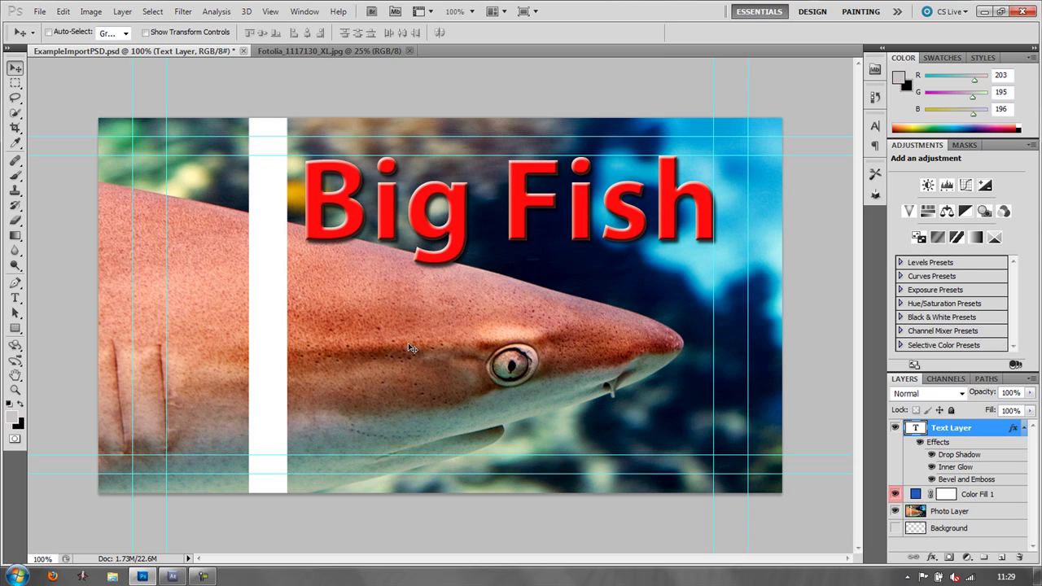
# Switch to After Effects and start importing ExampleImportPSD.psd from the Desktop
pyautogui.click(171, 578)
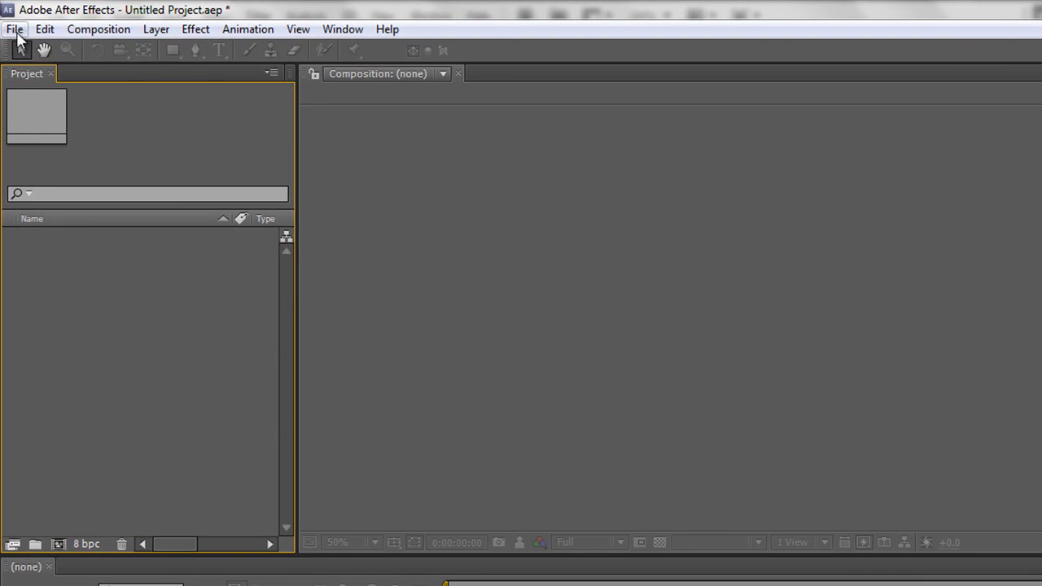
pyautogui.click(16, 31)
pyautogui.moveTo(39, 288)
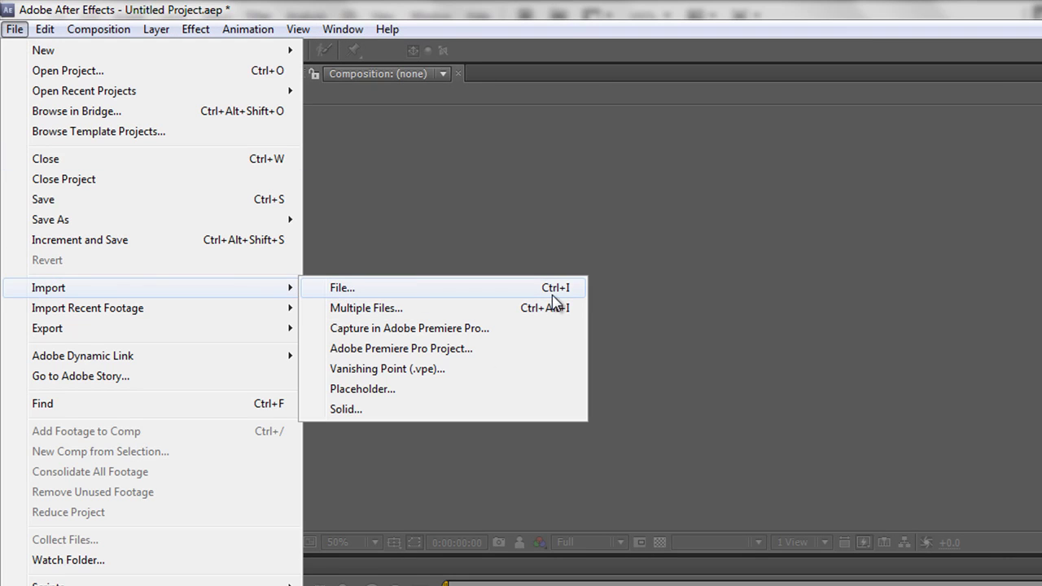
pyautogui.click(450, 478)
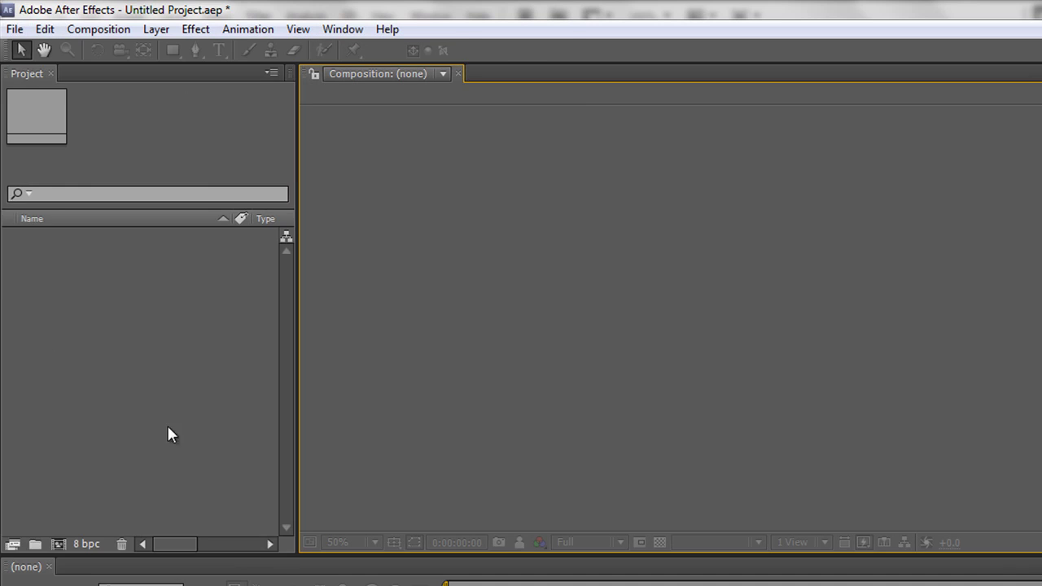
pyautogui.doubleClick(140, 337)
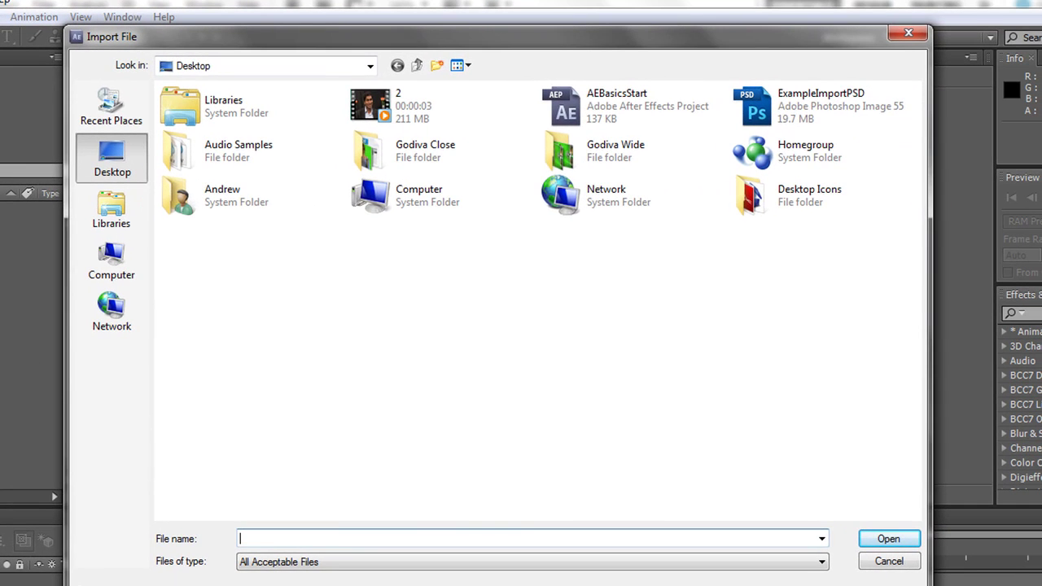
pyautogui.doubleClick(814, 104)
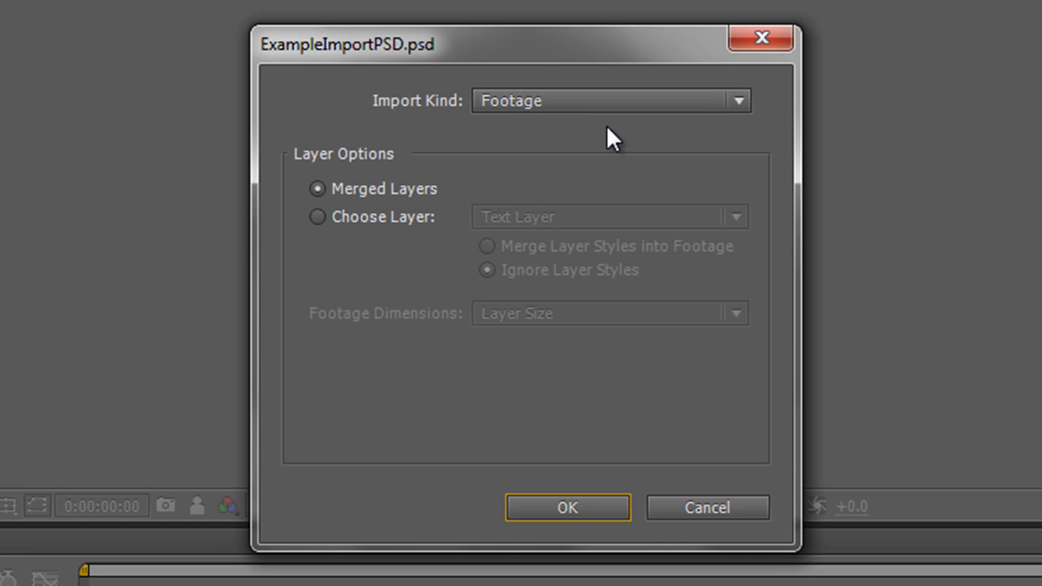
# Keep the import kind as Footage and choose only the Text Layer instead of merged layers
pyautogui.click(739, 101)
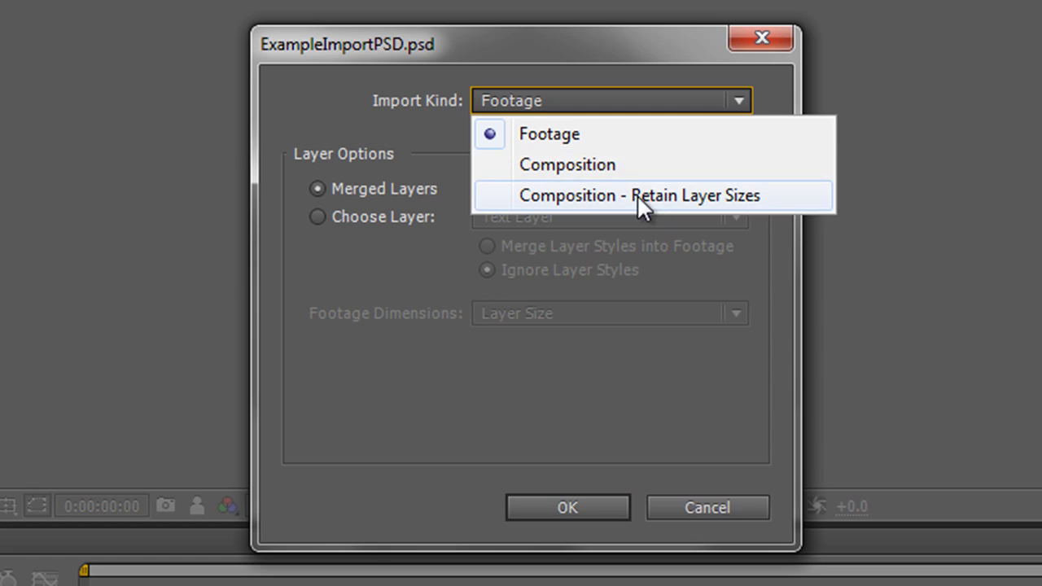
pyautogui.click(588, 134)
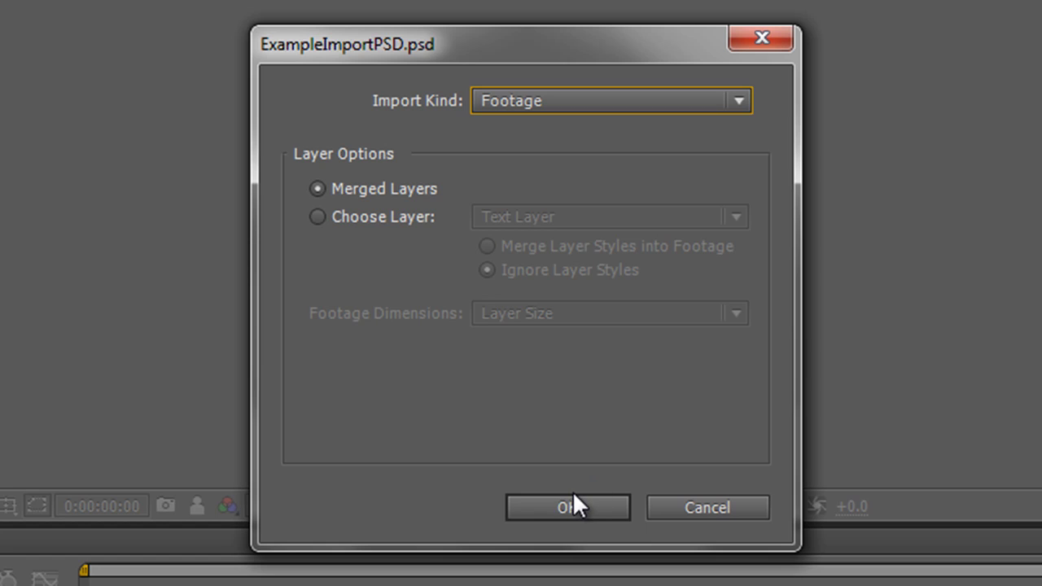
pyautogui.click(317, 216)
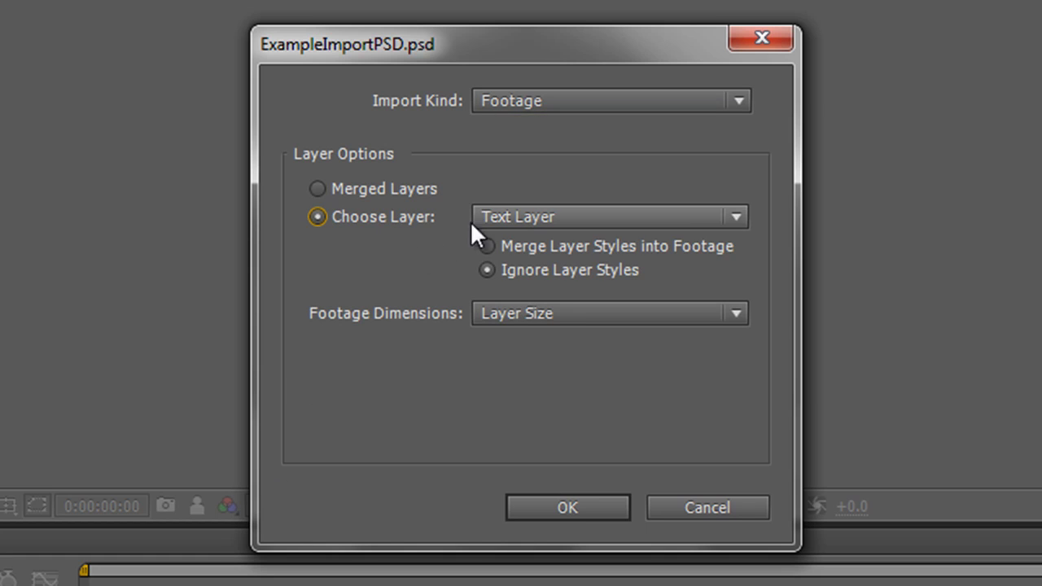
pyautogui.click(728, 220)
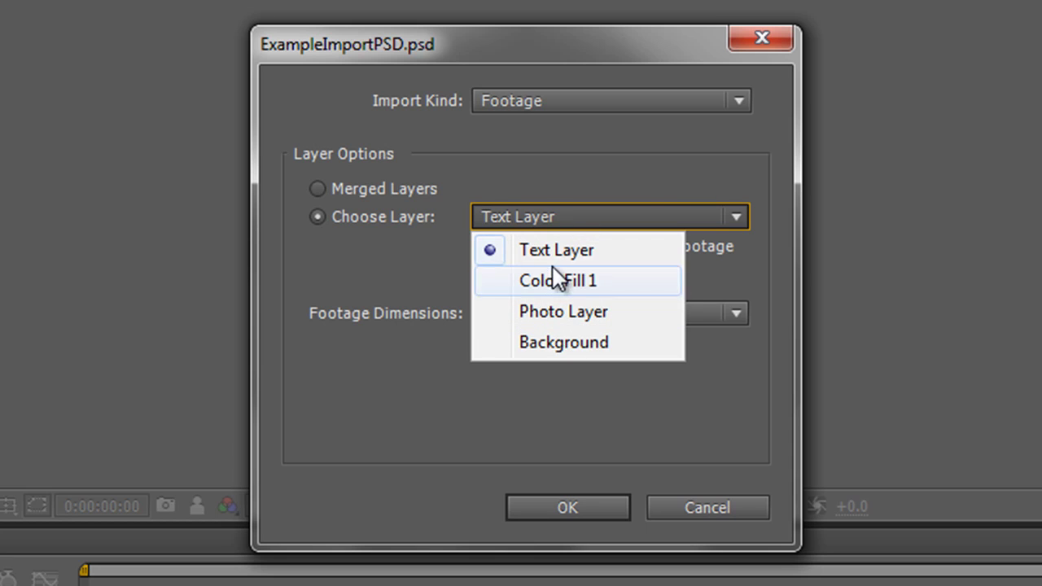
pyautogui.click(736, 216)
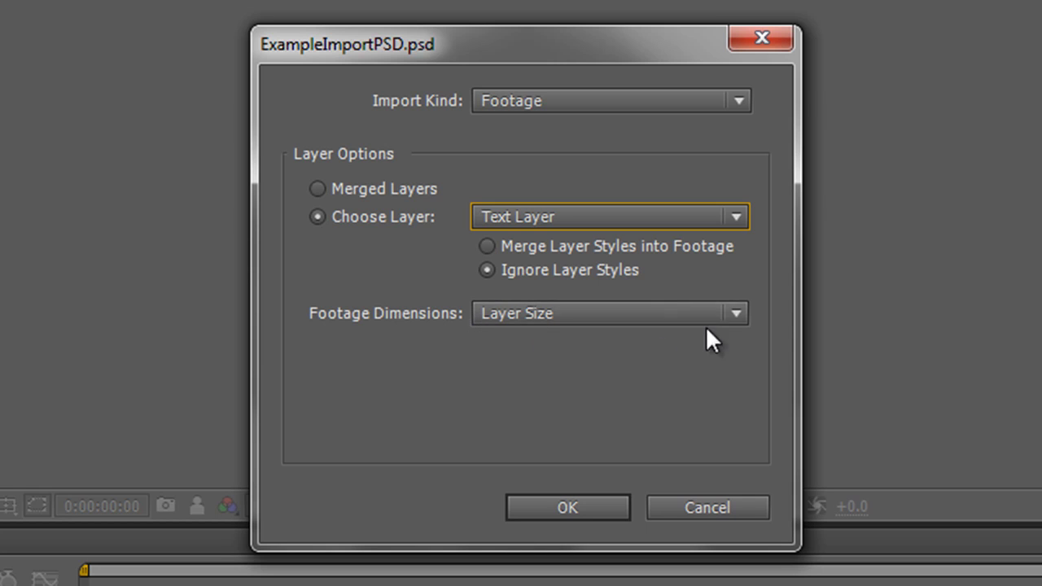
# Keep the footage dimensions at Layer Size, merge the layer styles into the footage, and complete the import
pyautogui.click(737, 314)
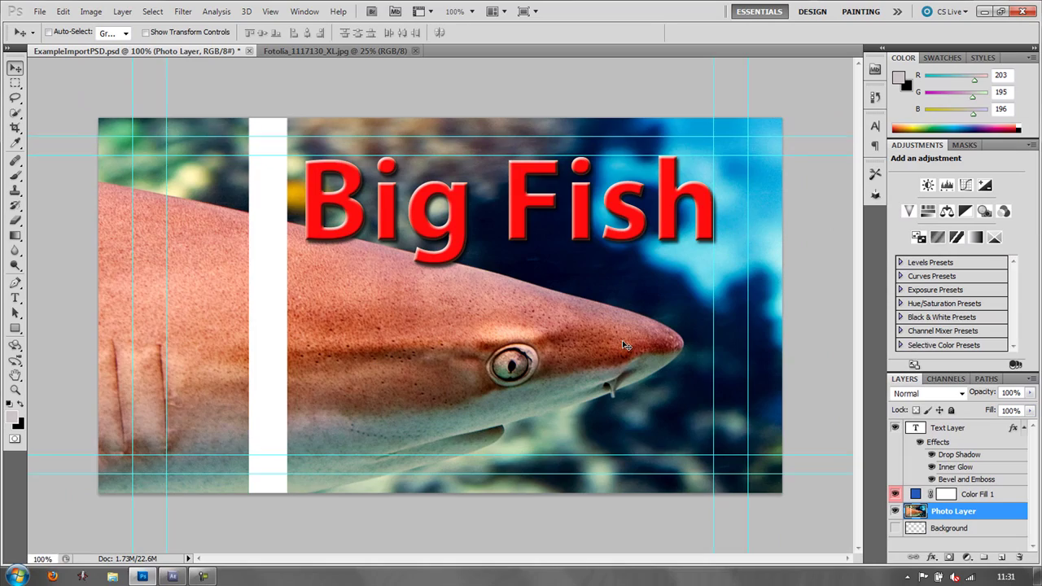
pyautogui.moveTo(625, 345)
pyautogui.mouseDown()
pyautogui.moveTo(465, 343)
pyautogui.moveTo(375, 207)
pyautogui.moveTo(408, 29)
pyautogui.moveTo(792, 241)
pyautogui.moveTo(773, 376)
pyautogui.moveTo(480, 370)
pyautogui.moveTo(348, 308)
pyautogui.moveTo(369, 86)
pyautogui.moveTo(588, 176)
pyautogui.moveTo(627, 274)
pyautogui.moveTo(627, 350)
pyautogui.mouseUp()
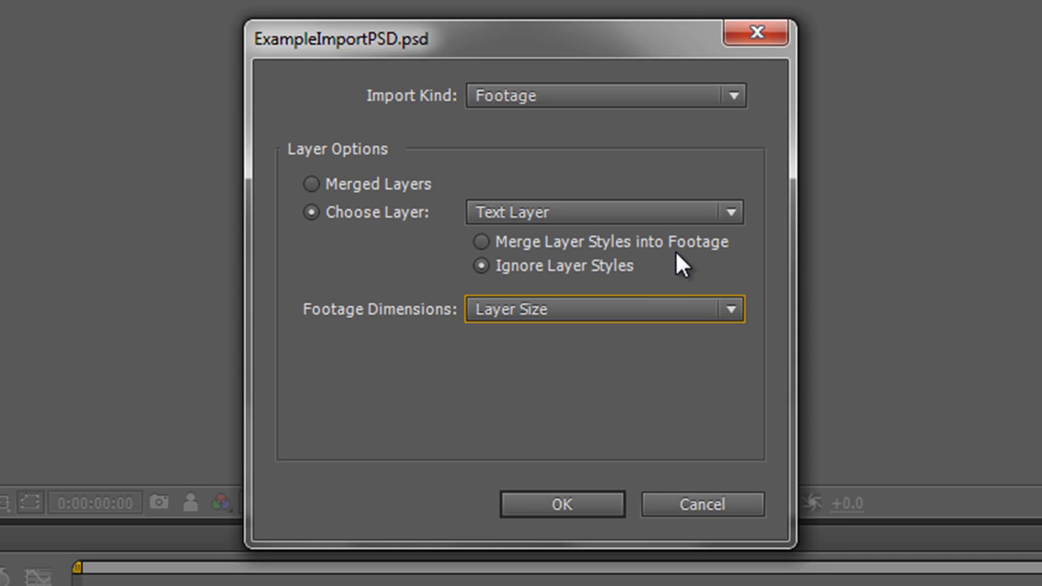
pyautogui.click(481, 242)
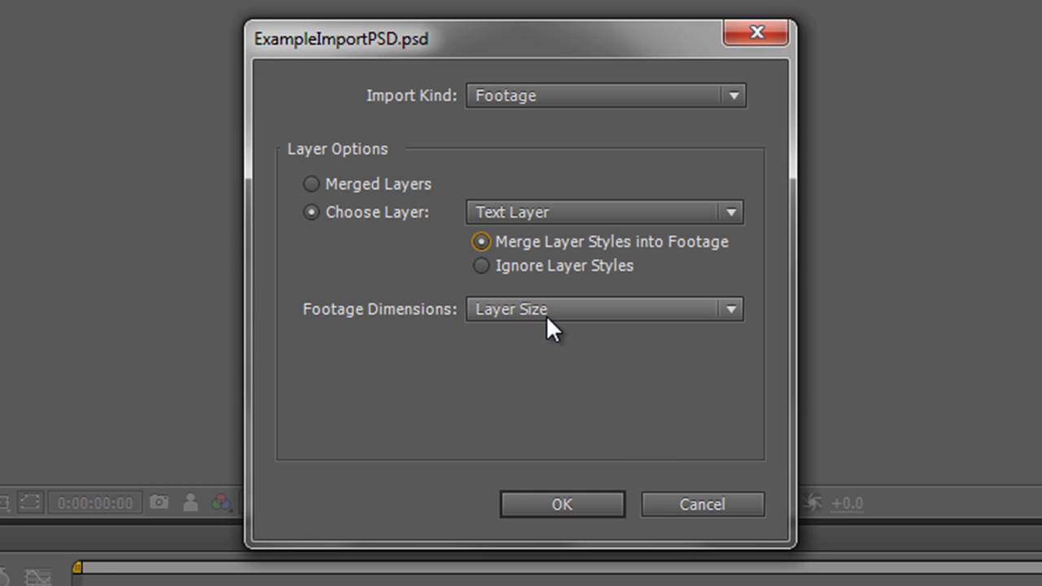
pyautogui.click(571, 504)
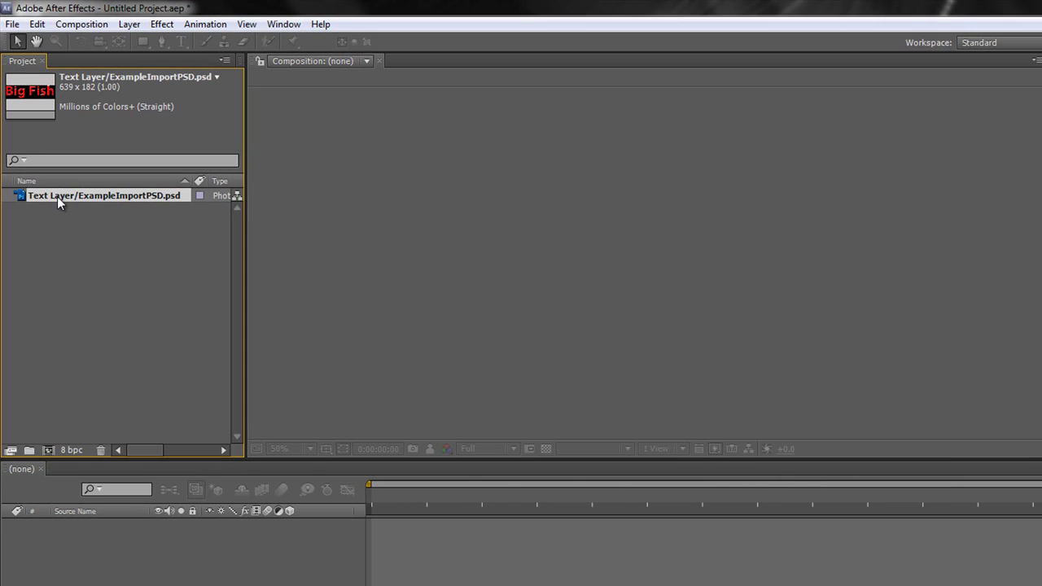
# Create a new composition from the imported text layer footage and check the layer's Transform group in the timeline
pyautogui.moveTo(57, 196); pyautogui.dragTo(53, 449)
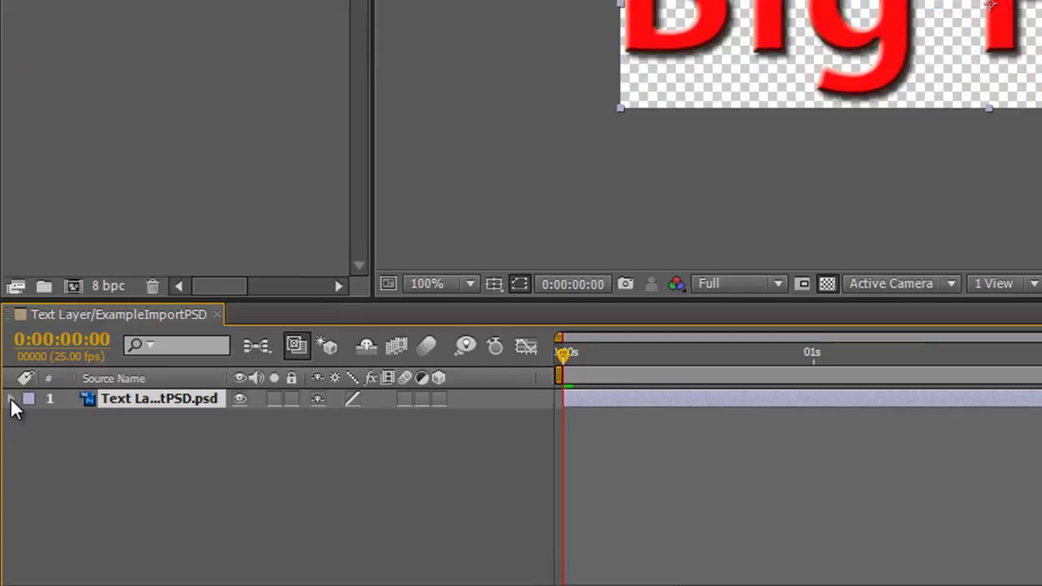
pyautogui.click(7, 524)
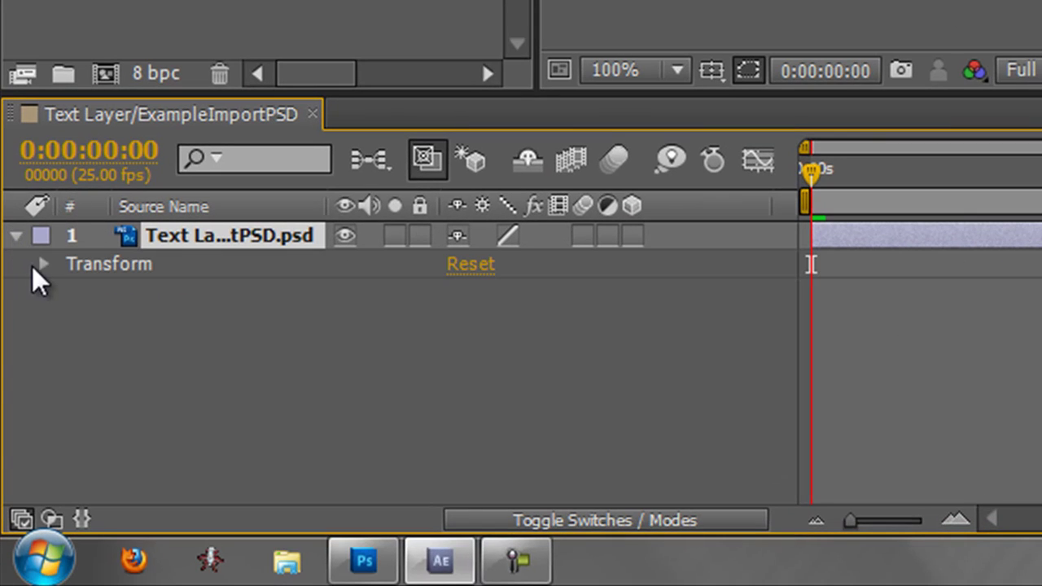
pyautogui.click(43, 265)
pyautogui.click(41, 266)
pyautogui.click(15, 235)
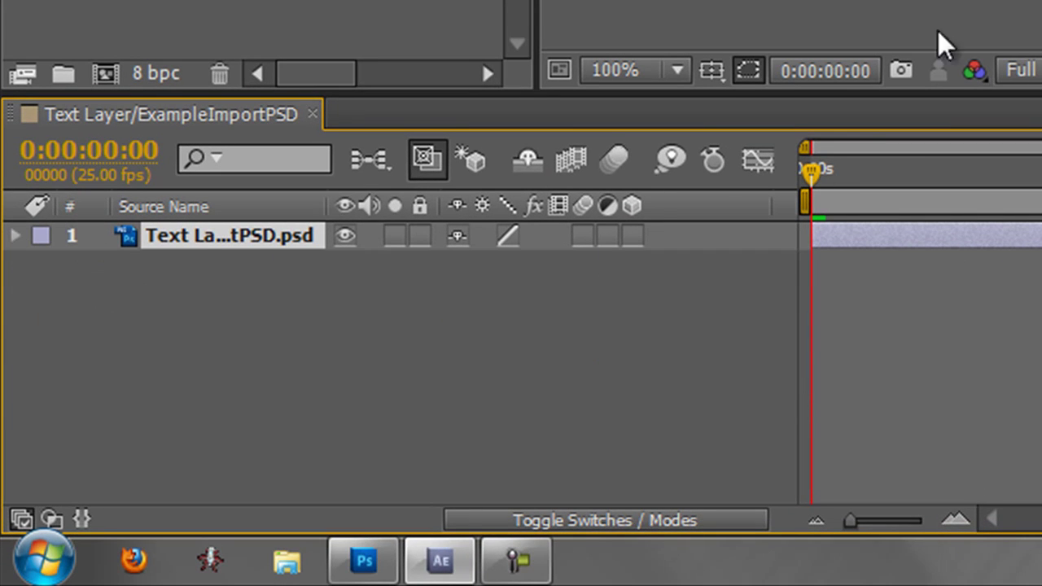
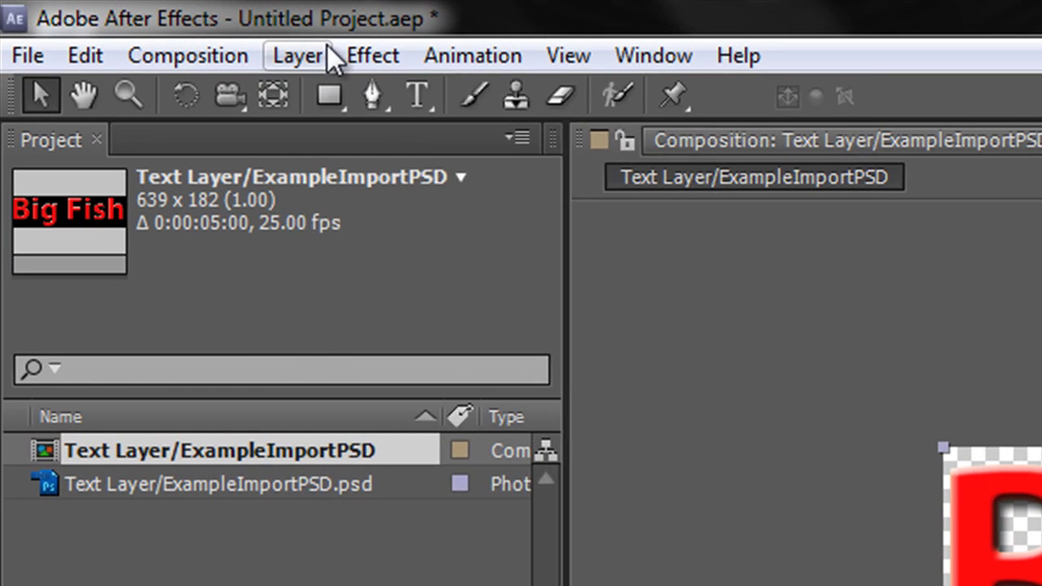
# Convert the Big Fish layer to editable text, and switch its layer styles off and on to compare
pyautogui.click(140, 22)
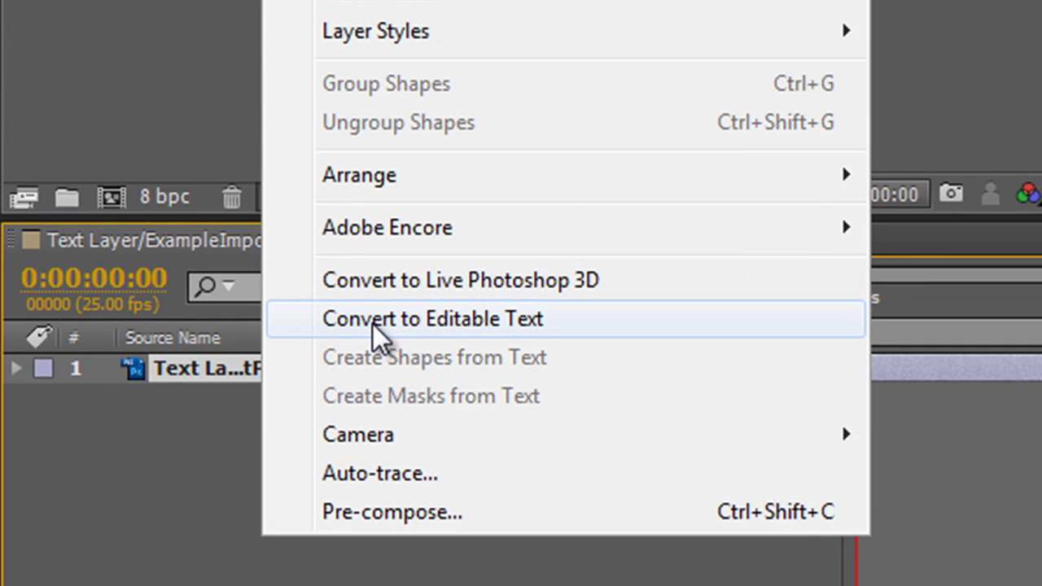
pyautogui.click(373, 324)
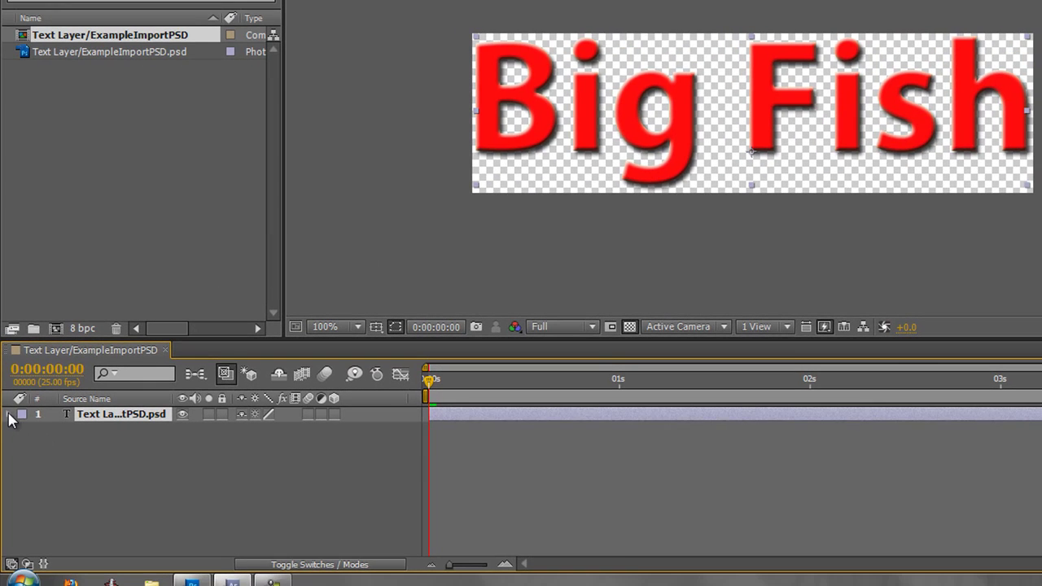
pyautogui.click(16, 368)
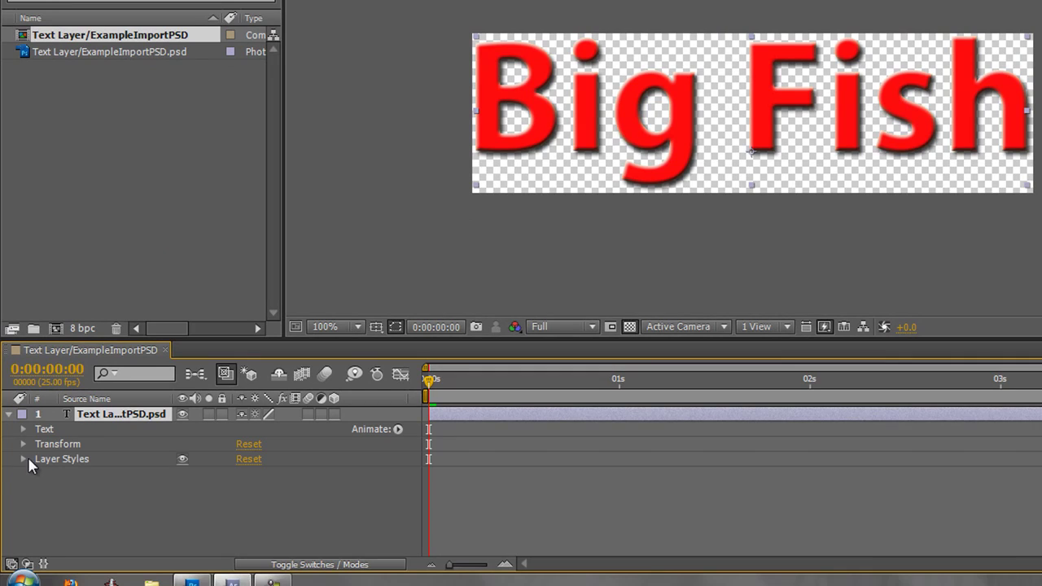
pyautogui.click(24, 457)
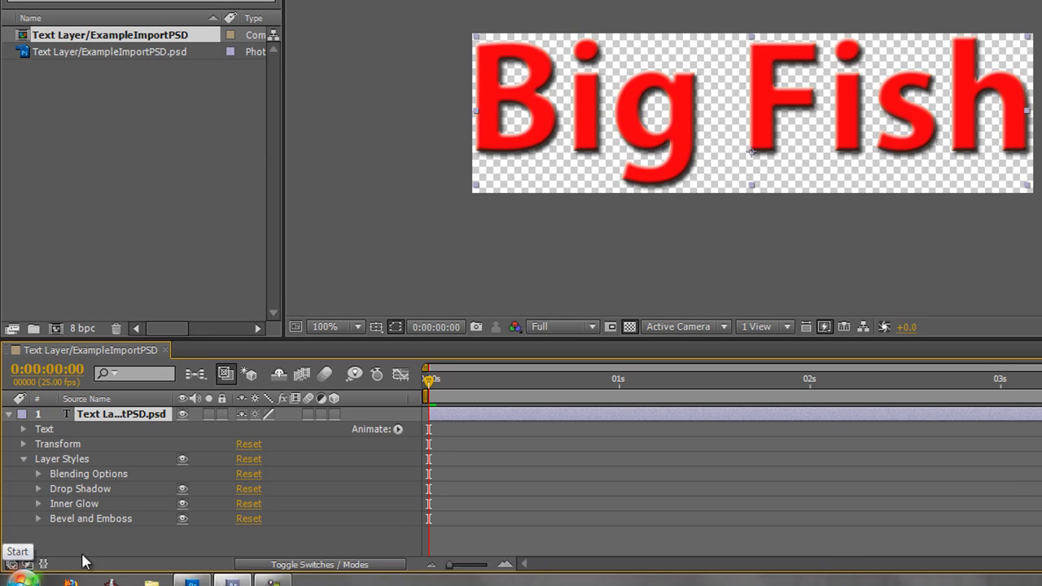
pyautogui.click(182, 459)
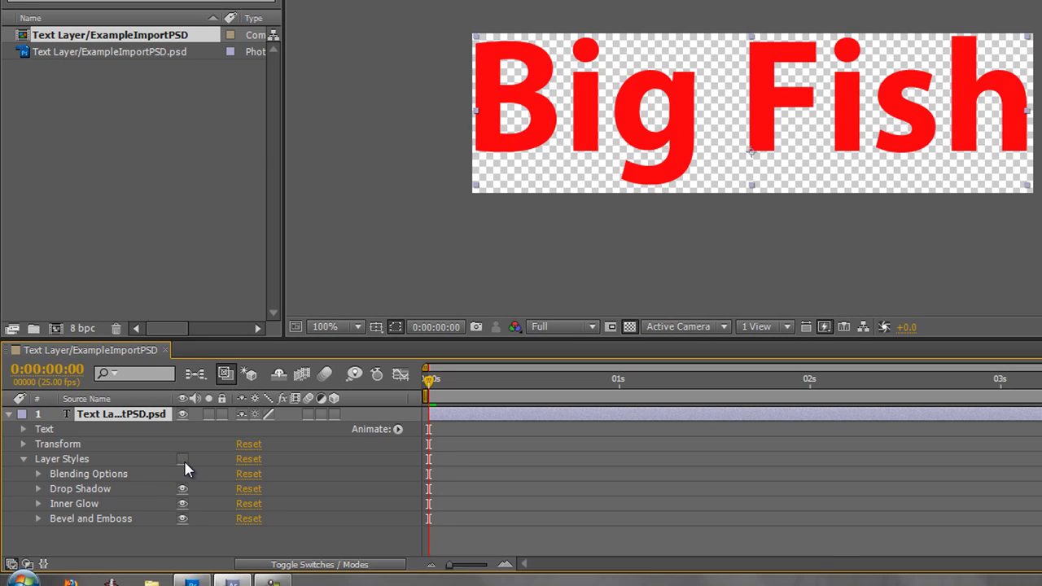
pyautogui.click(182, 459)
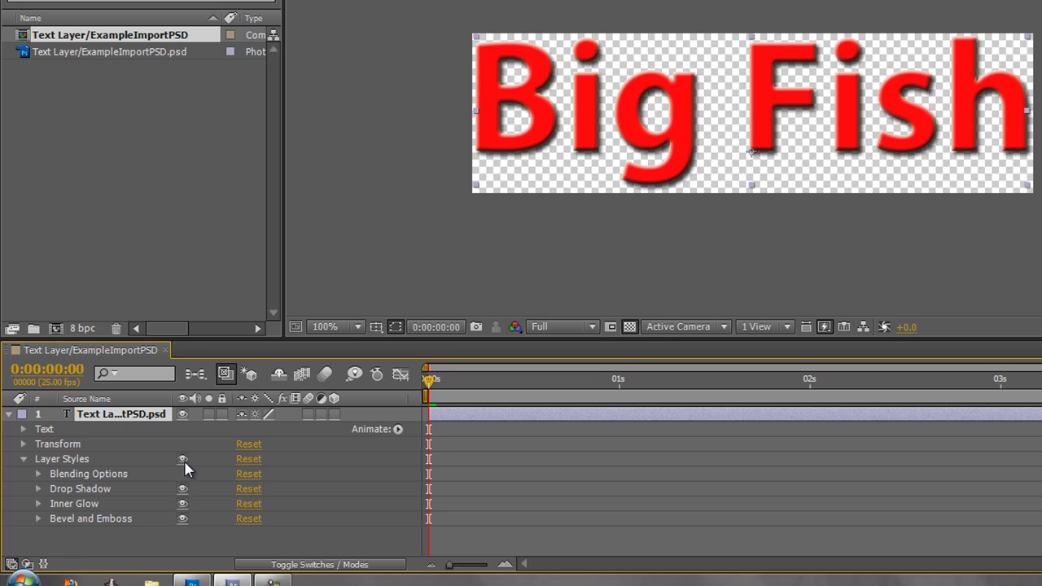
pyautogui.click(9, 415)
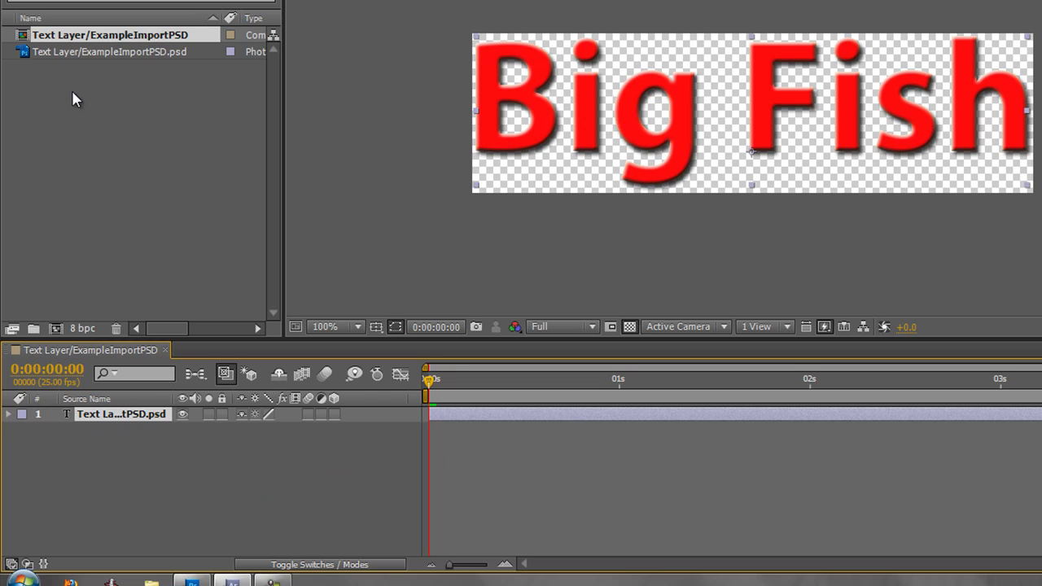
# Delete both the text layer composition and its PSD footage from the project
pyautogui.moveTo(112, 96); pyautogui.dragTo(78, 45)
pyautogui.press('Delete')
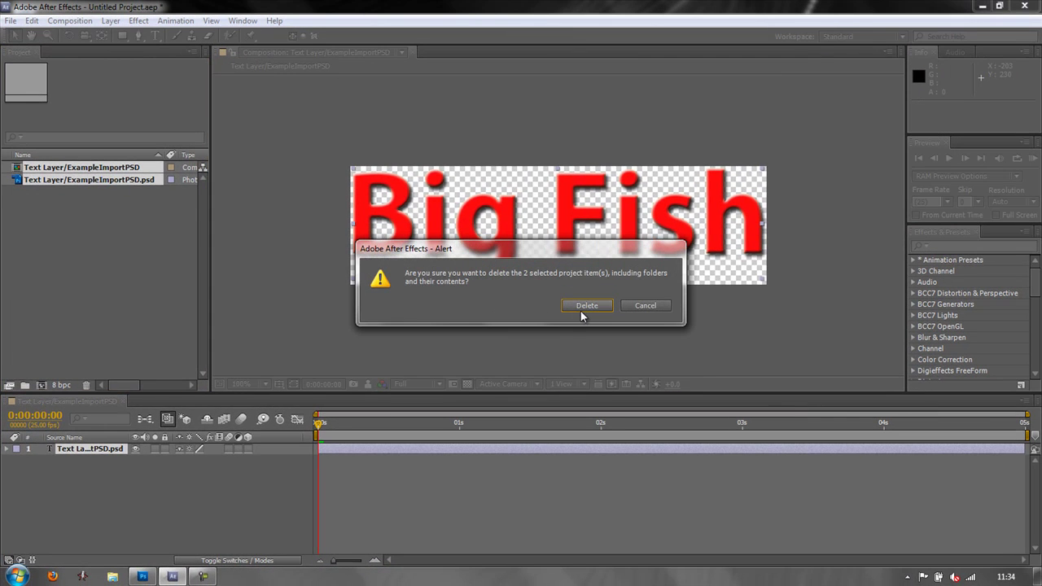
pyautogui.click(583, 303)
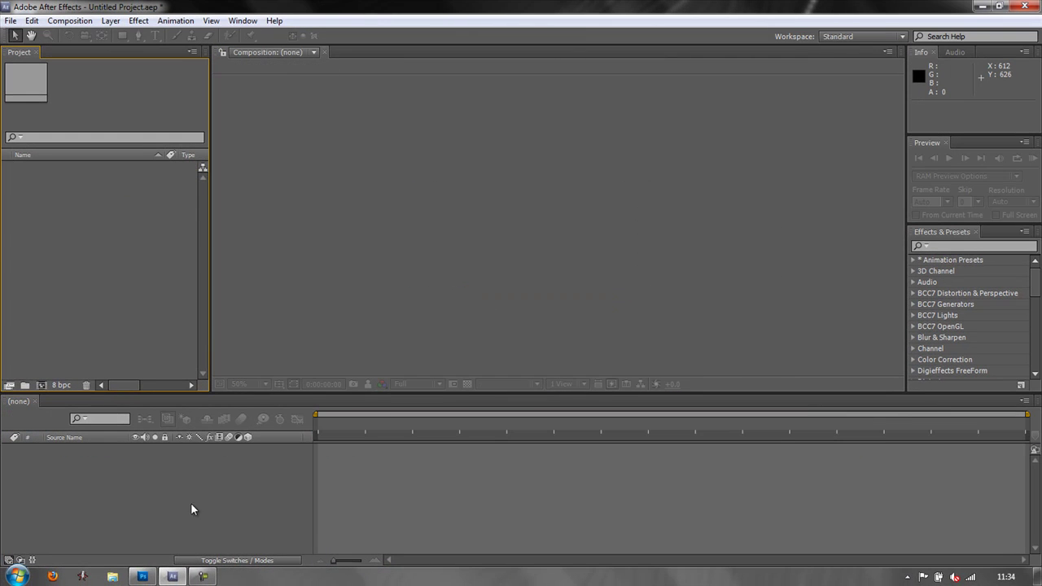
# Import ExampleImportPSD.psd as a Composition with Editable Layer Styles and Live Photoshop 3D
pyautogui.doubleClick(81, 206)
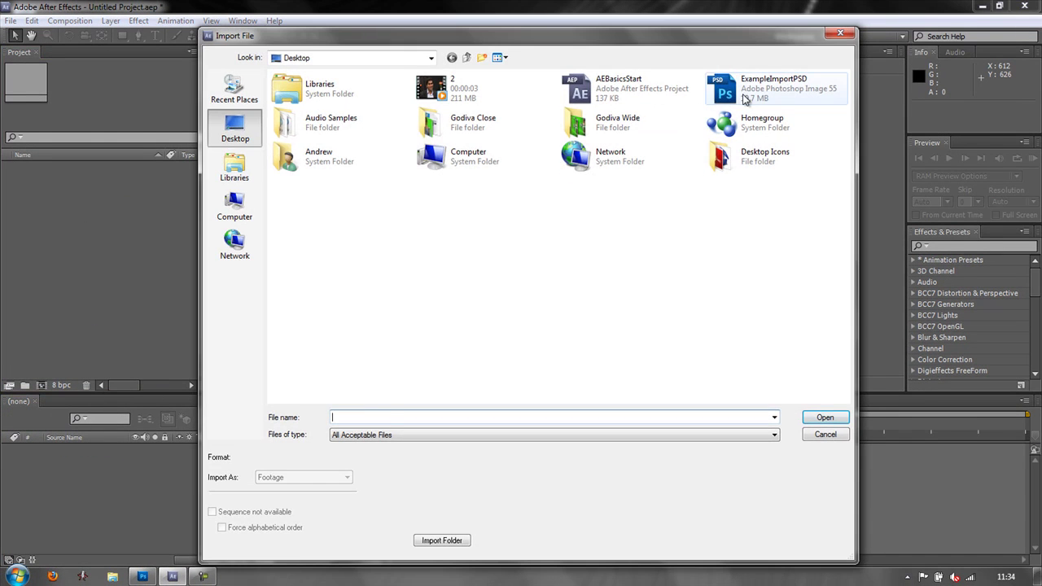
pyautogui.doubleClick(745, 97)
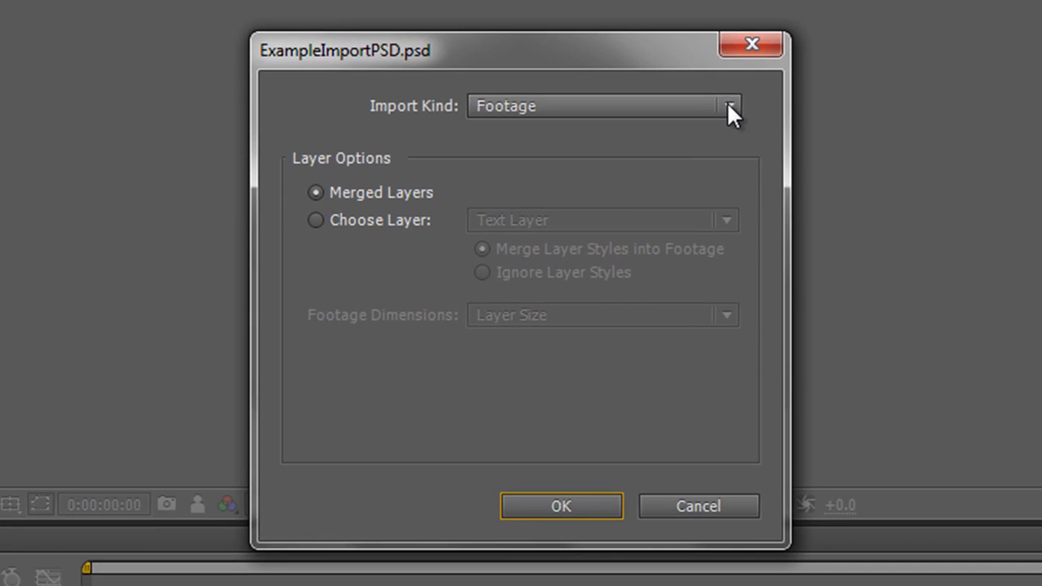
pyautogui.click(637, 180)
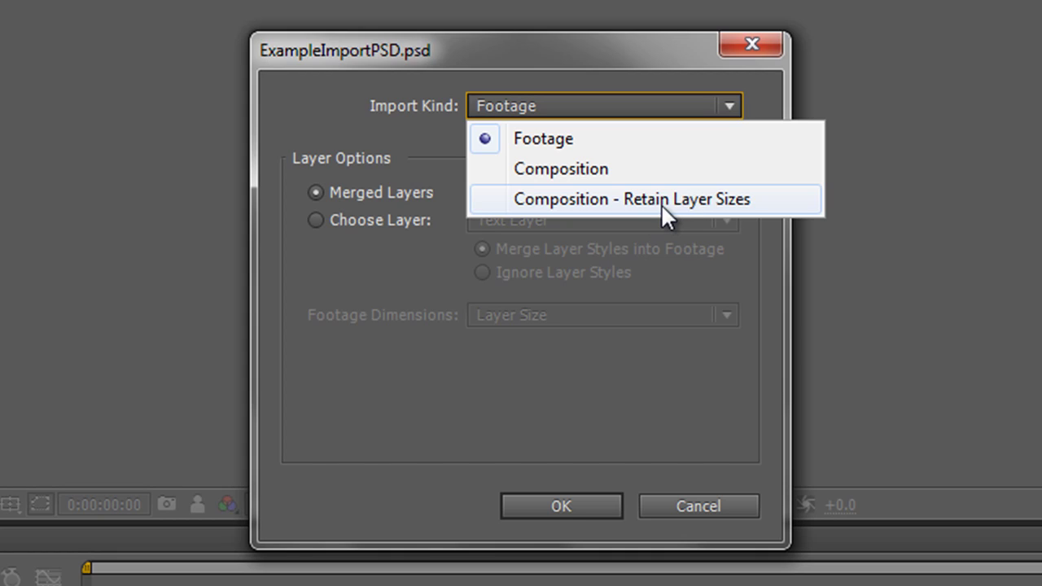
pyautogui.click(589, 174)
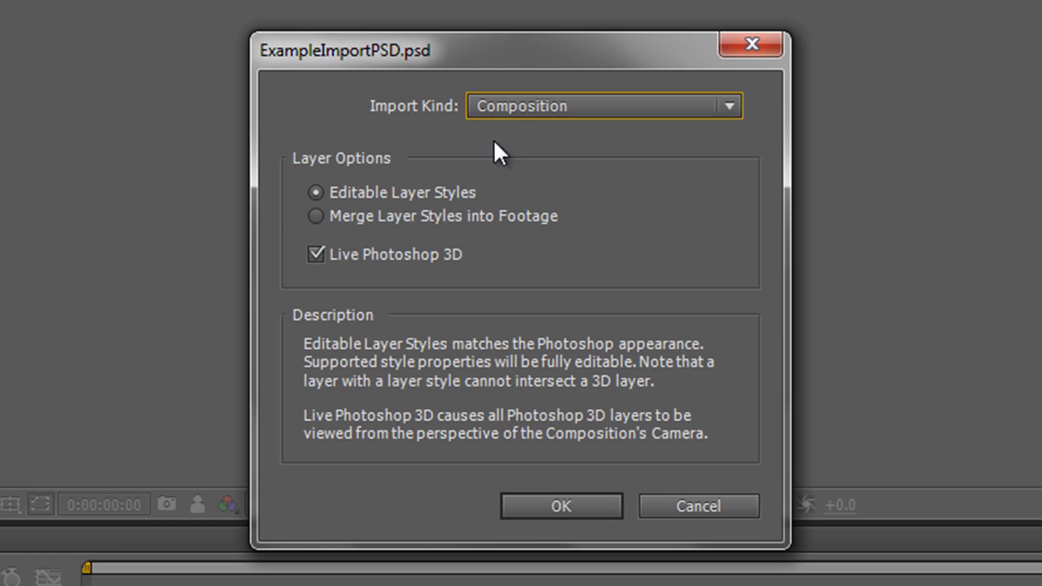
pyautogui.click(564, 504)
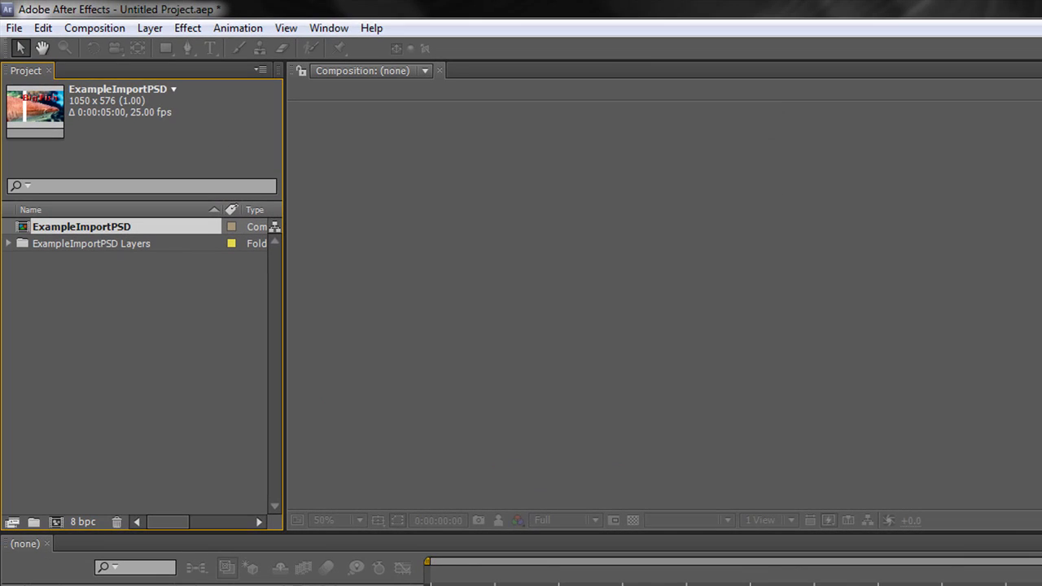
# Check the contents of the ExampleImportPSD Layers folder and open the ExampleImportPSD composition
pyautogui.click(8, 243)
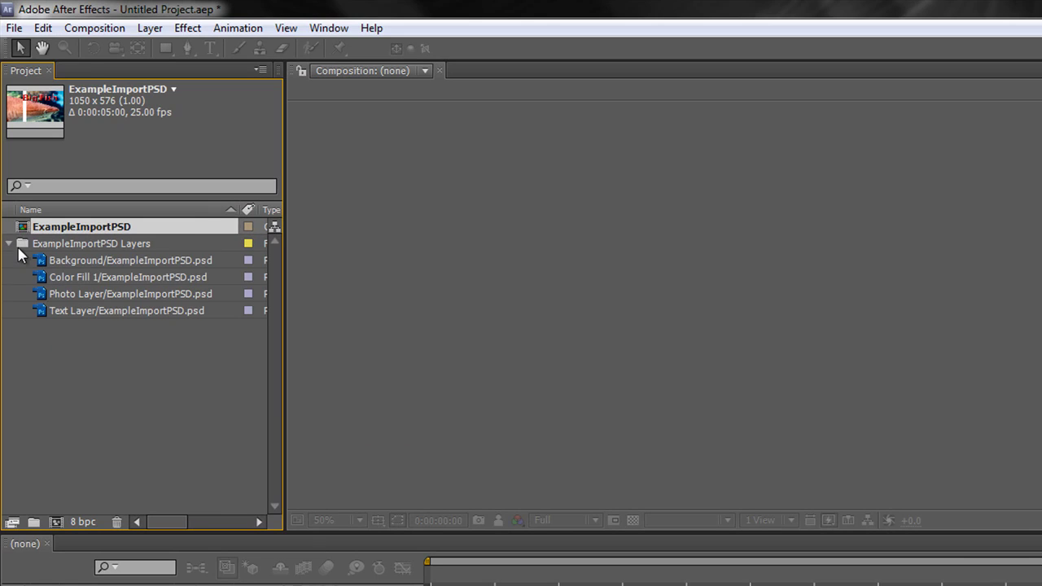
pyautogui.click(8, 244)
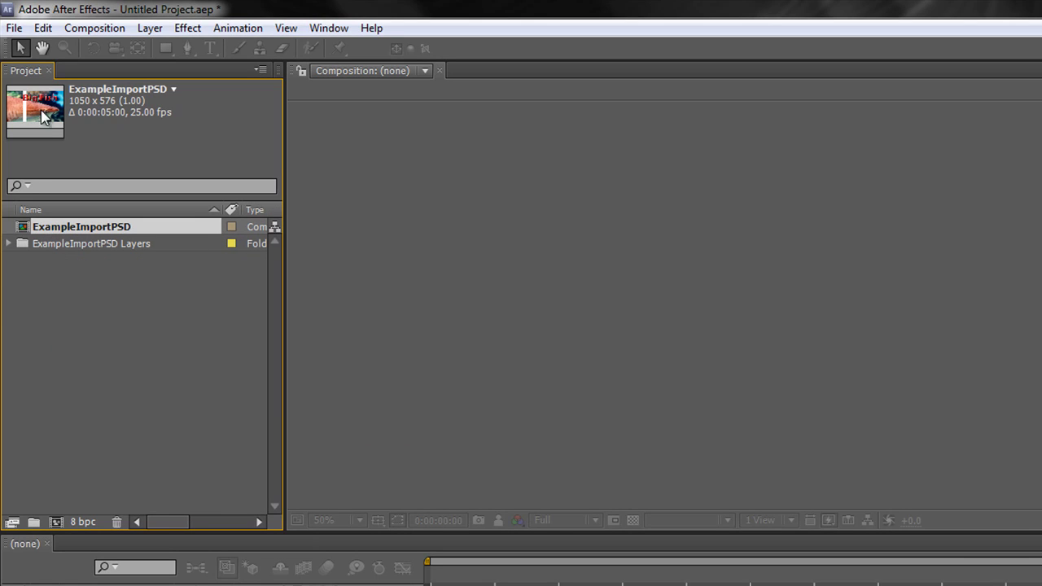
pyautogui.doubleClick(58, 230)
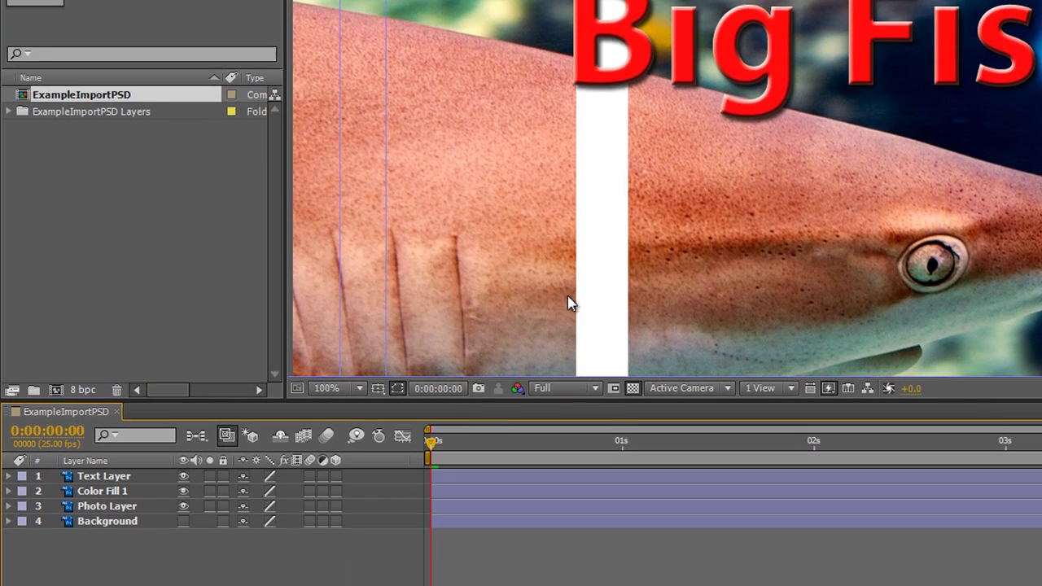
# Set the composition view's magnification to Fit up to 100% and hide the guides
pyautogui.scroll(-2, 592, 273)
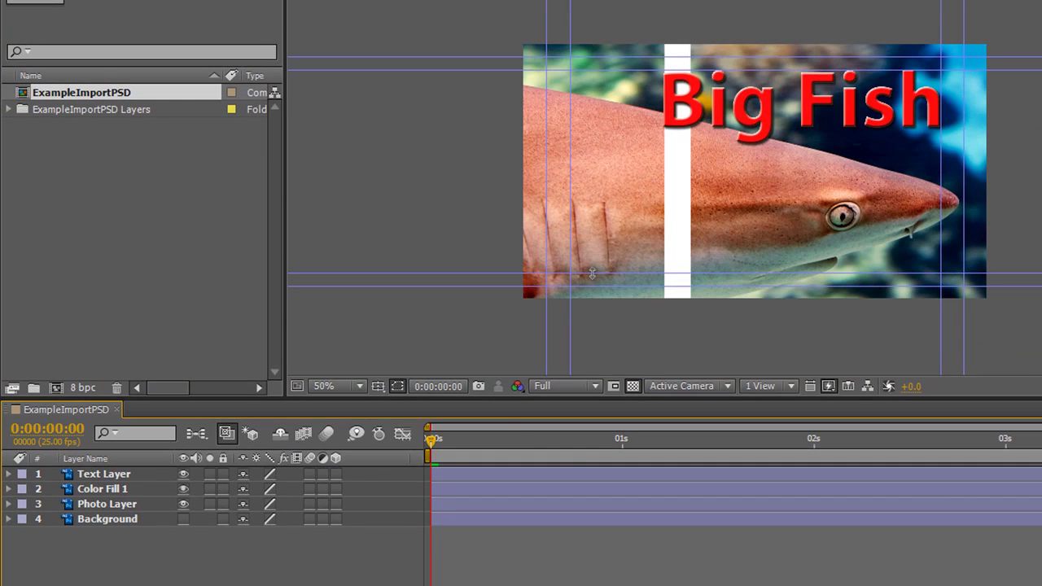
pyautogui.click(359, 387)
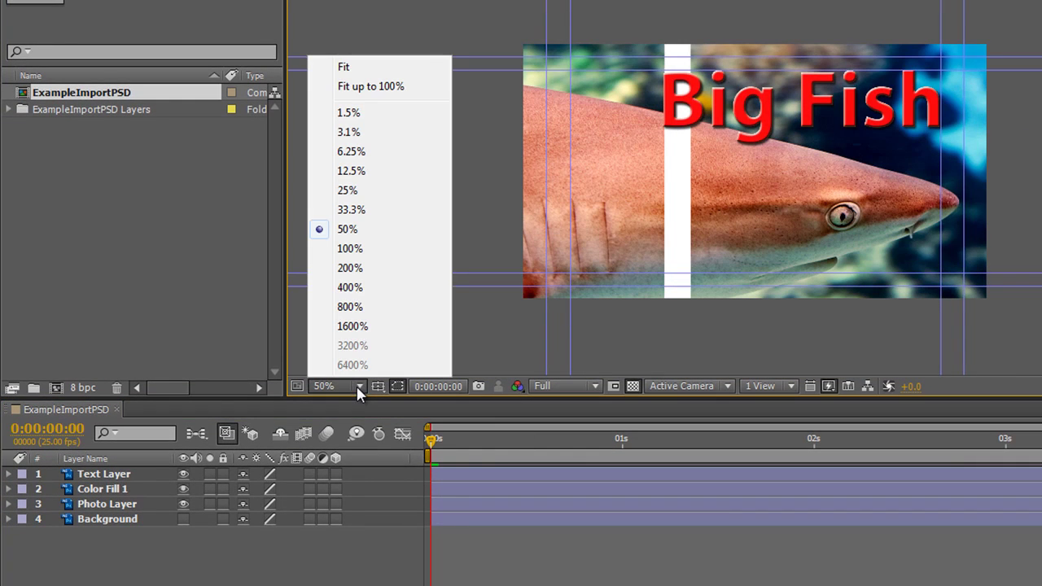
pyautogui.click(363, 87)
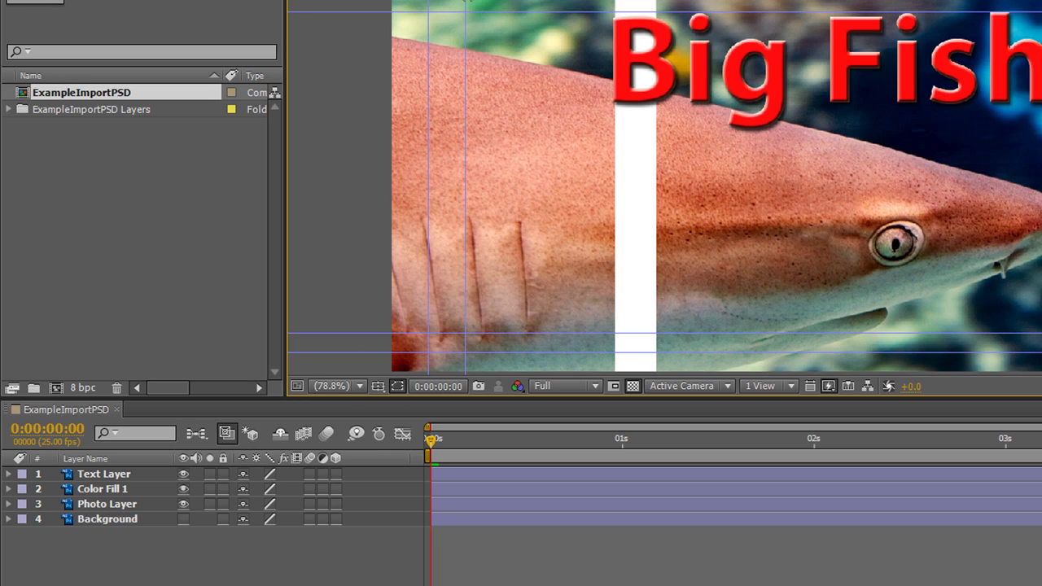
pyautogui.click(379, 386)
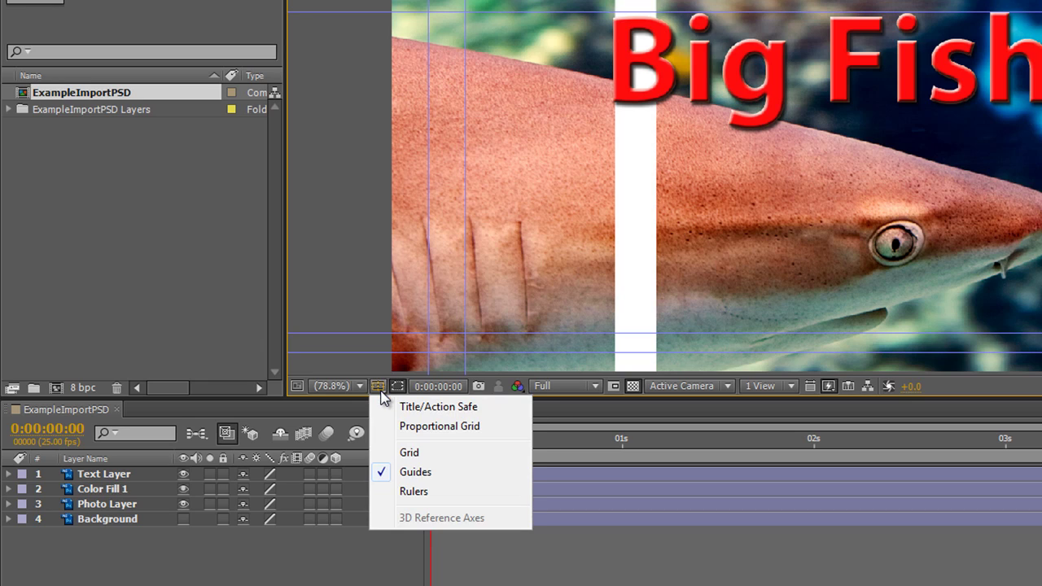
pyautogui.click(411, 474)
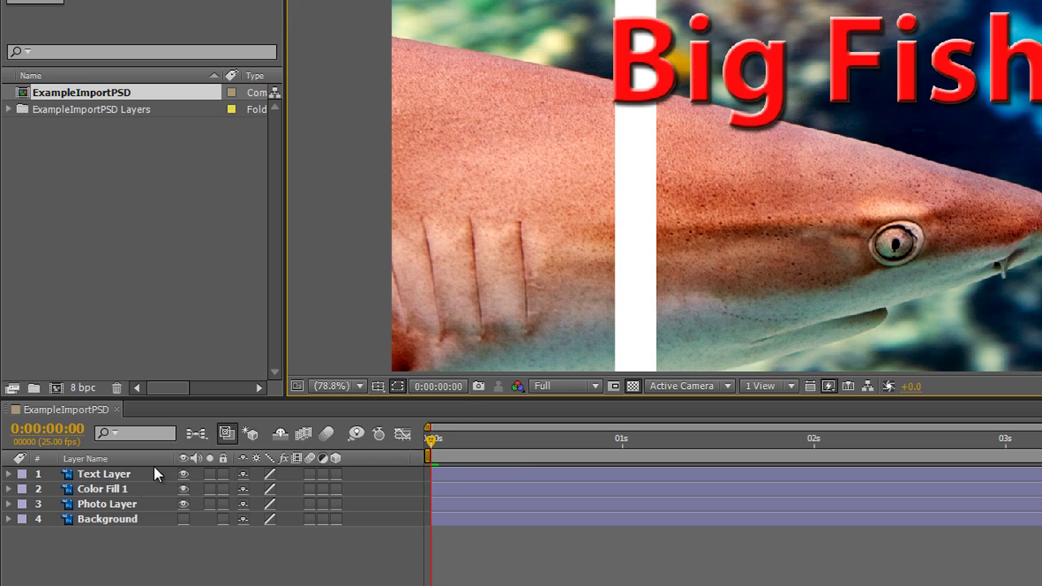
# Compare the Text Layer with its Drop Shadow, Inner Glow, and Bevel and Emboss styles each switched off and on
pyautogui.click(86, 479)
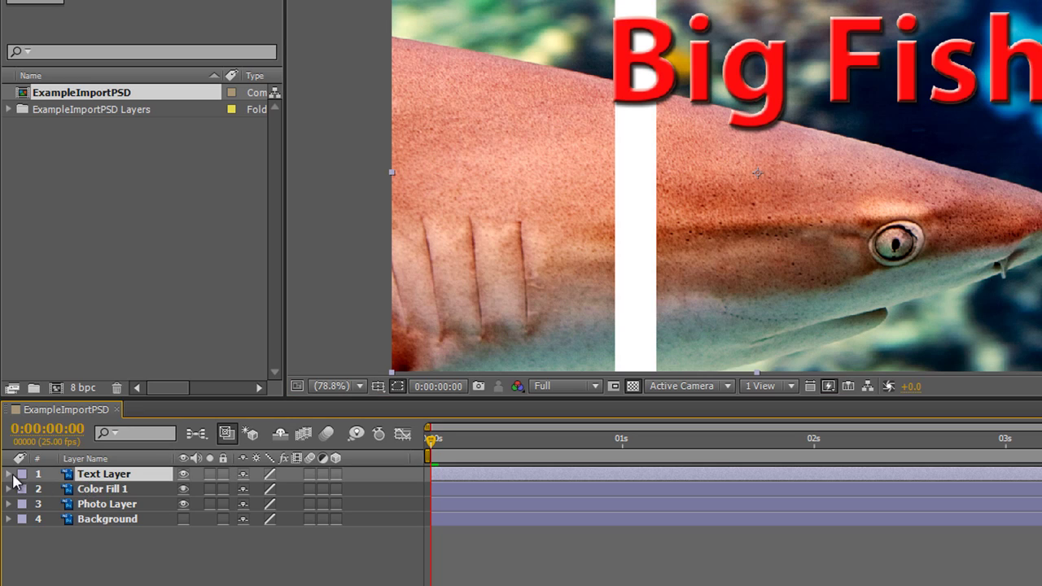
pyautogui.click(8, 474)
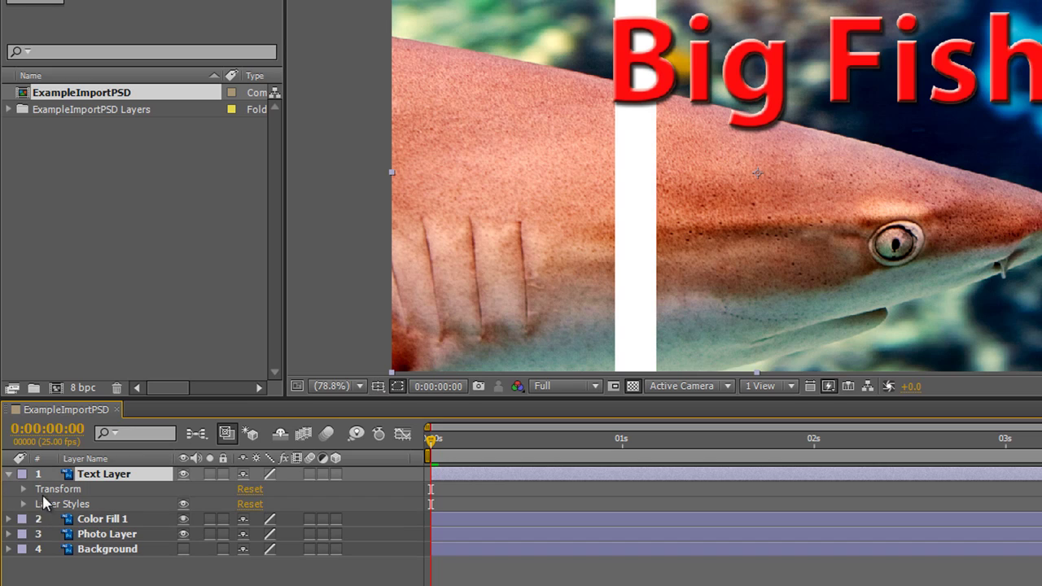
pyautogui.click(23, 504)
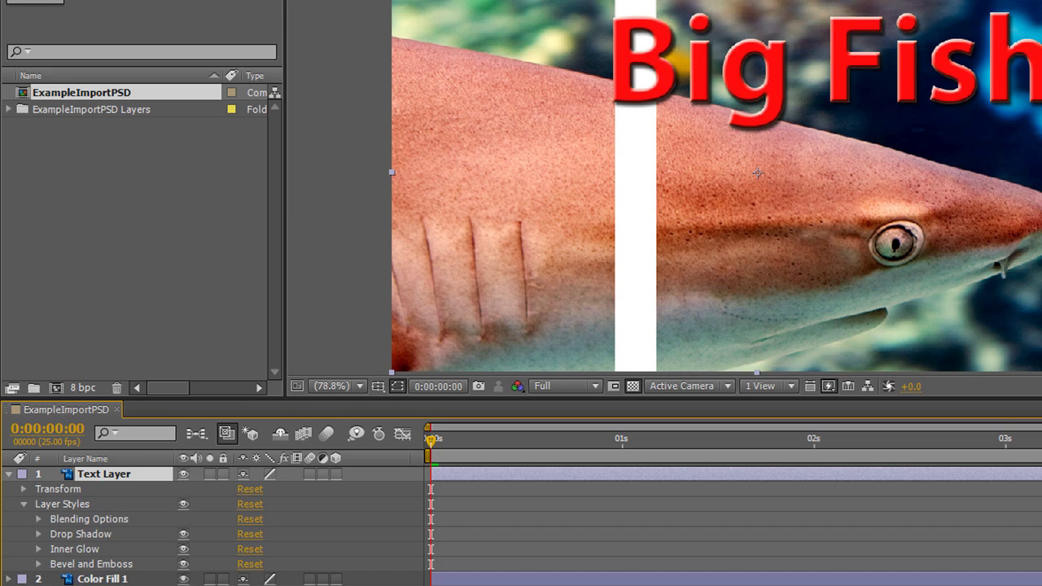
pyautogui.click(184, 534)
pyautogui.click(184, 535)
pyautogui.click(184, 549)
pyautogui.click(184, 549)
pyautogui.click(184, 564)
pyautogui.click(184, 564)
pyautogui.click(9, 474)
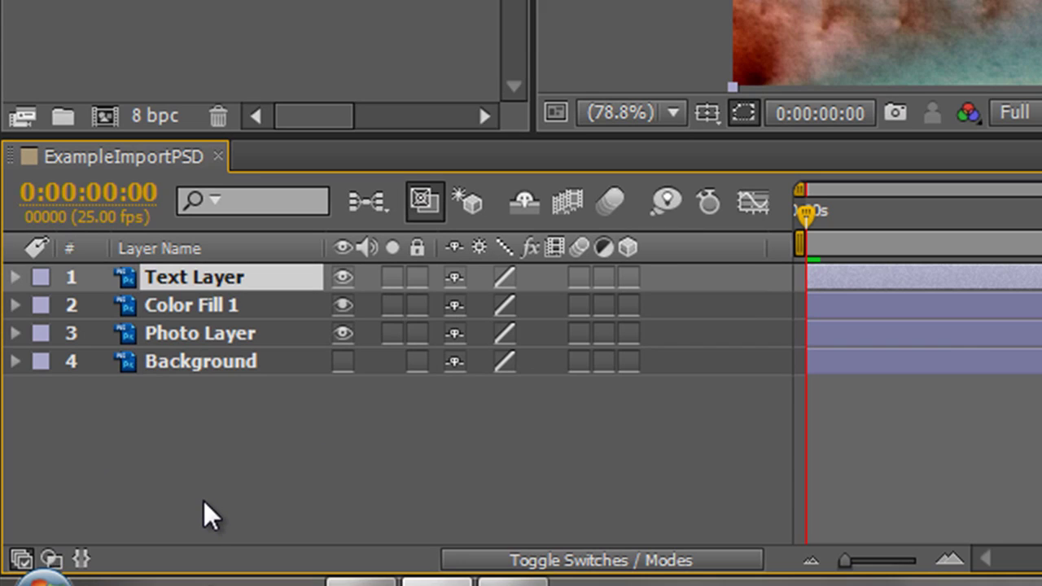
# Show the layers' Mode and TrkMat columns and examine the Color Fill 1 layer's blending mode and Transform properties
pyautogui.press('F4')
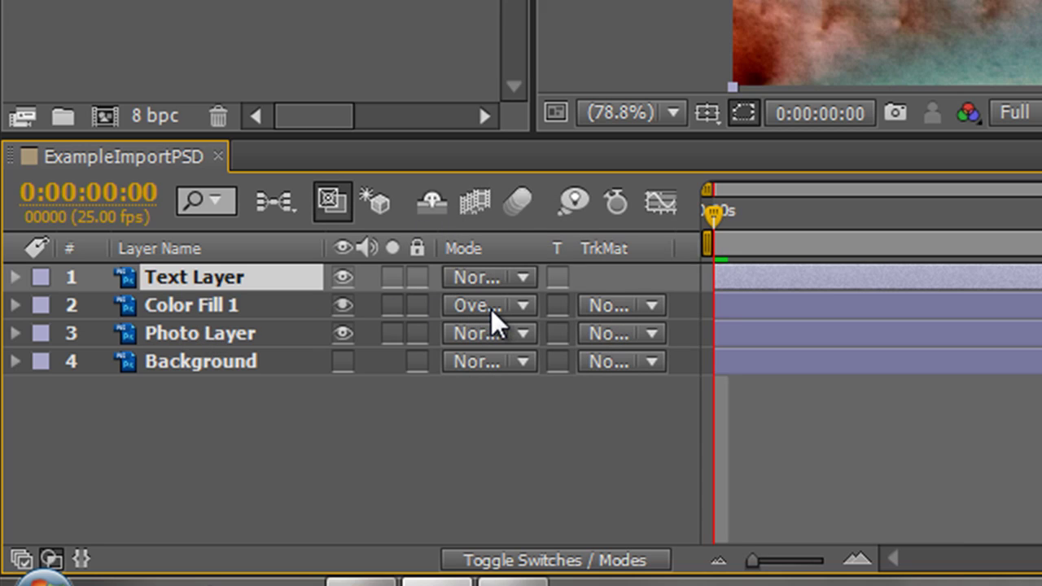
pyautogui.click(14, 308)
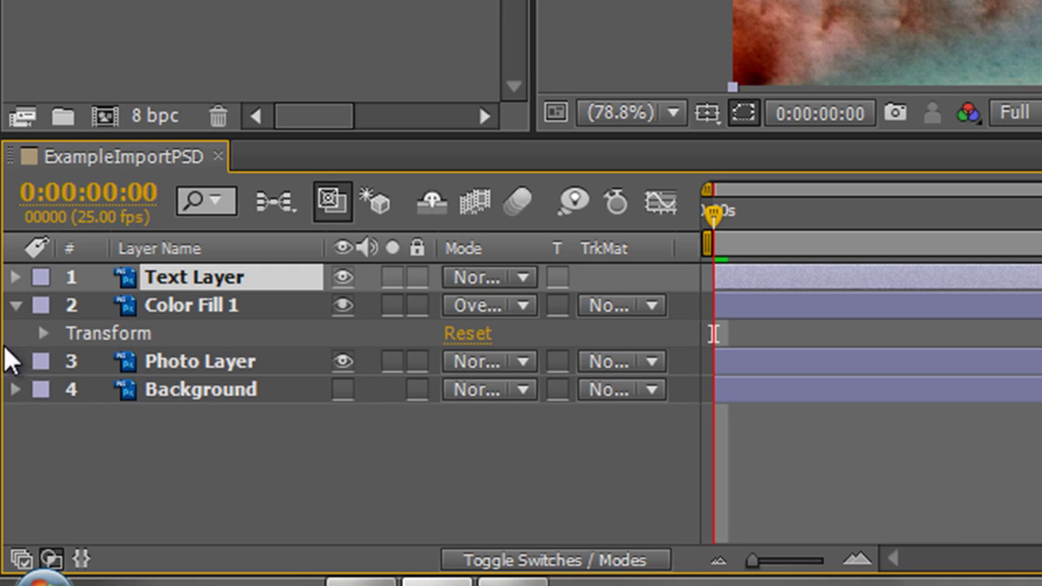
pyautogui.click(43, 332)
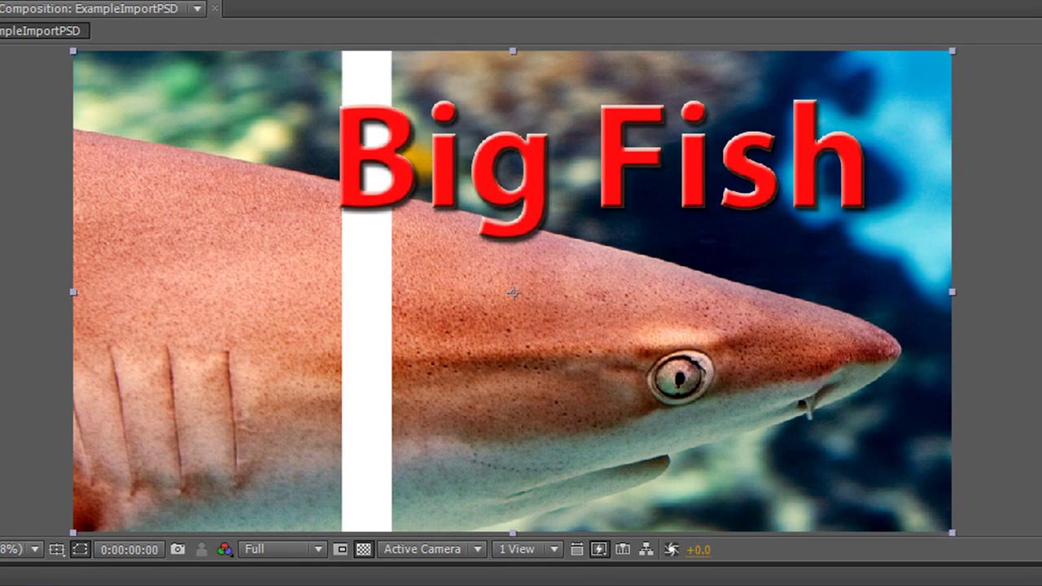
# Shift the Photo Layer right and down in the ExampleImportPSD composition to check where its image is cropped
pyautogui.moveTo(464, 419); pyautogui.dragTo(332, 442)
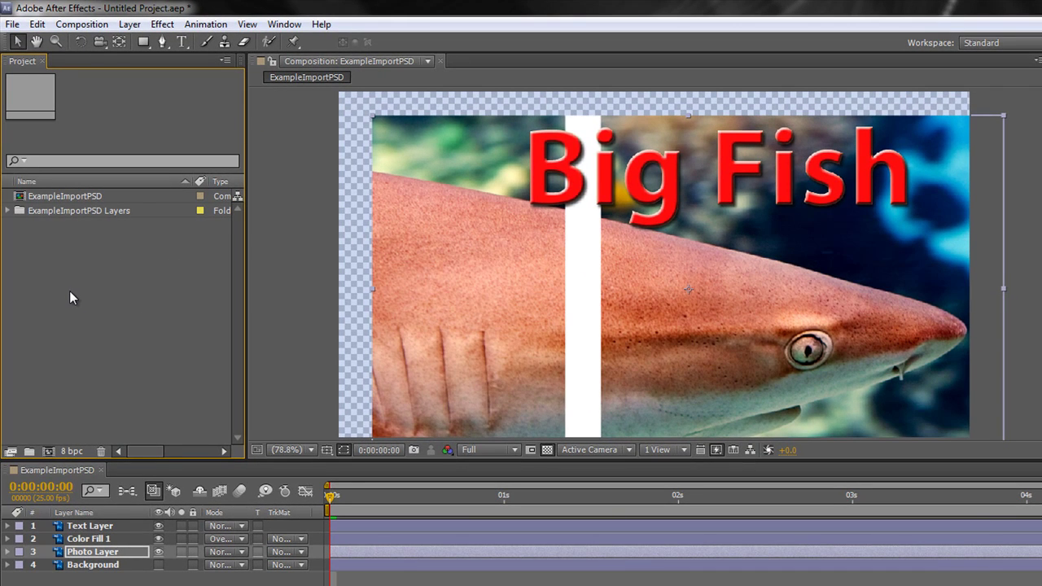
# Import ExampleImportPSD.psd again as Composition - Retain Layer Sizes with Editable Layer Styles and Live Photoshop 3D
pyautogui.doubleClick(70, 383)
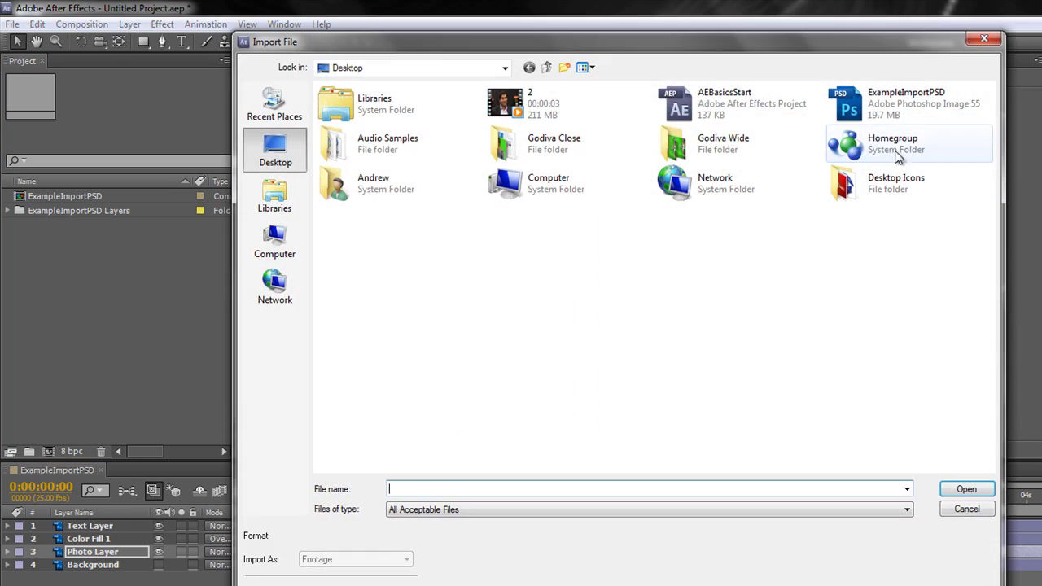
pyautogui.doubleClick(877, 118)
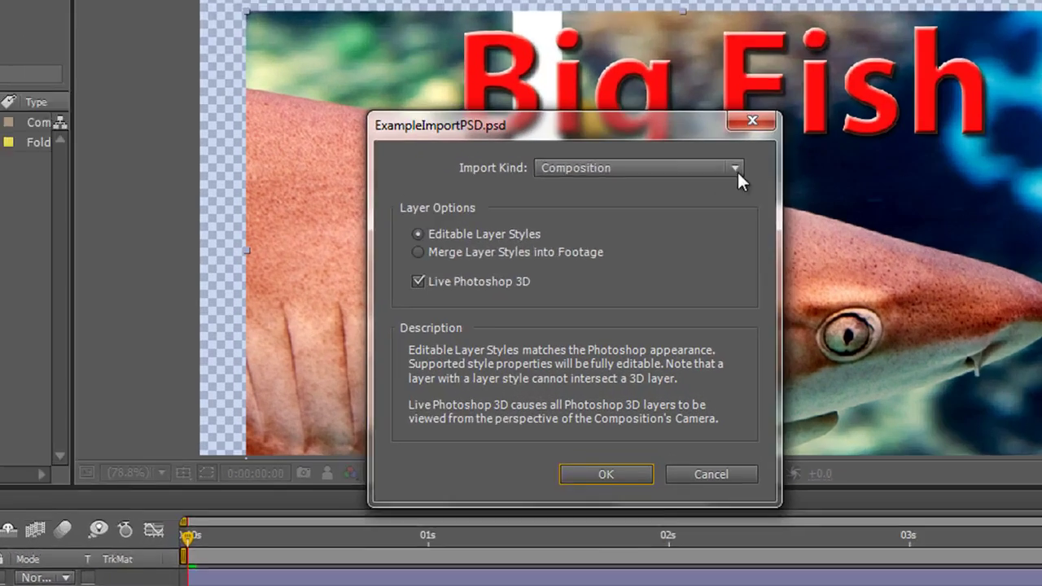
pyautogui.click(725, 229)
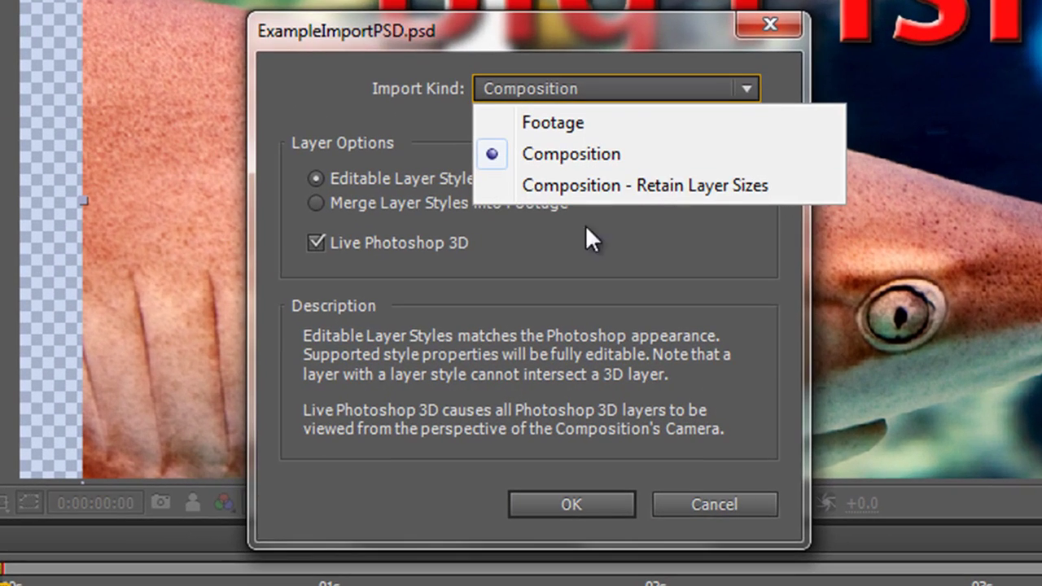
pyautogui.click(625, 185)
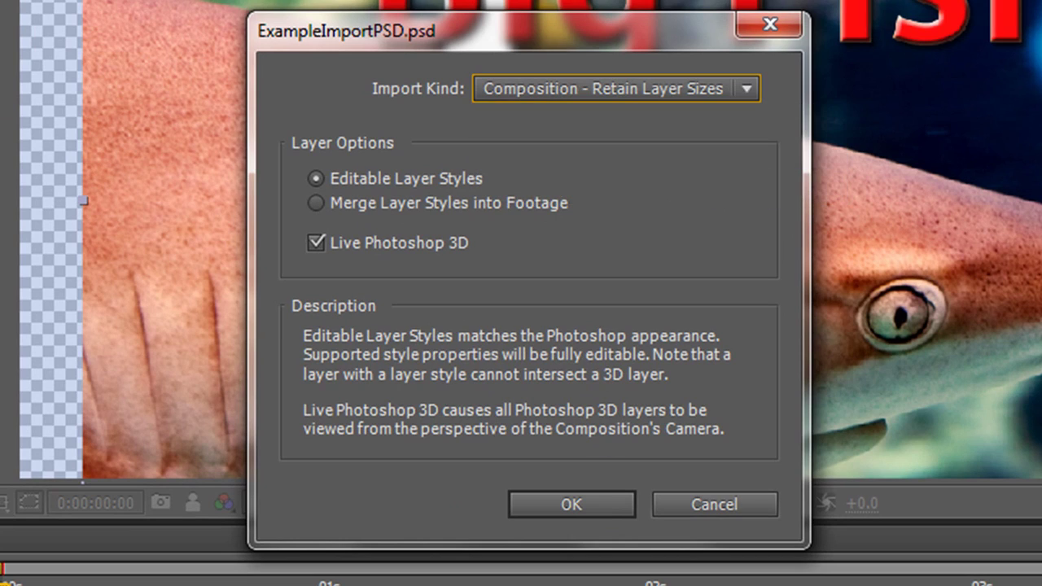
pyautogui.click(588, 510)
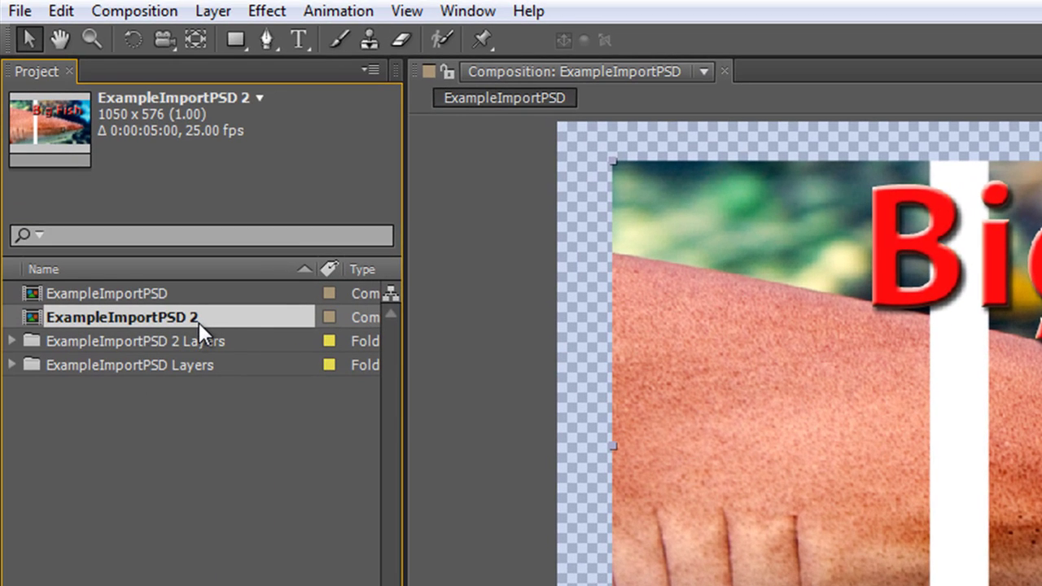
# Open the ExampleImportPSD 2 composition and slide its Photo Layer to the left within the frame
pyautogui.doubleClick(101, 322)
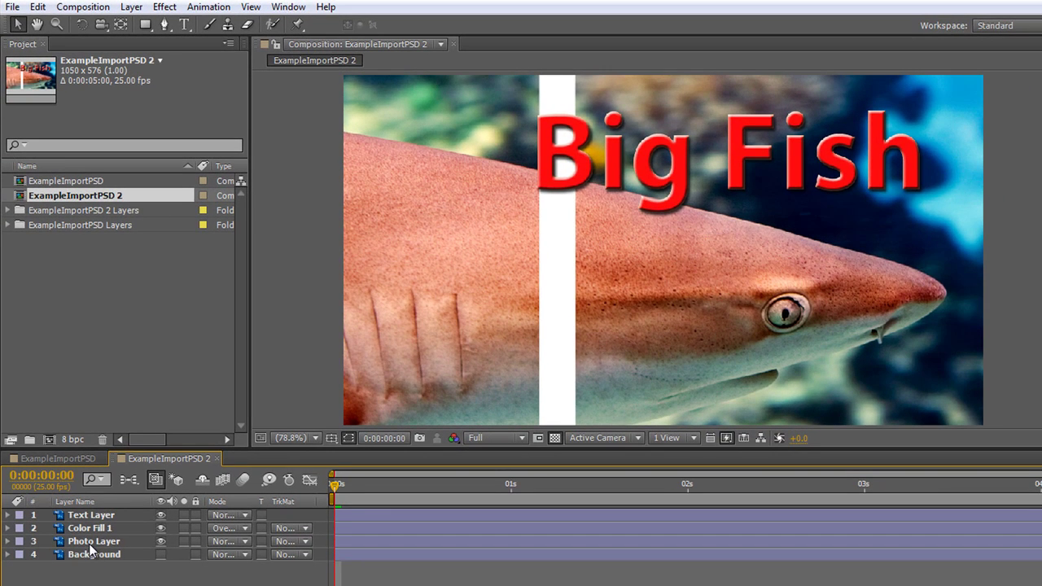
pyautogui.click(89, 544)
pyautogui.moveTo(489, 233); pyautogui.dragTo(905, 111)
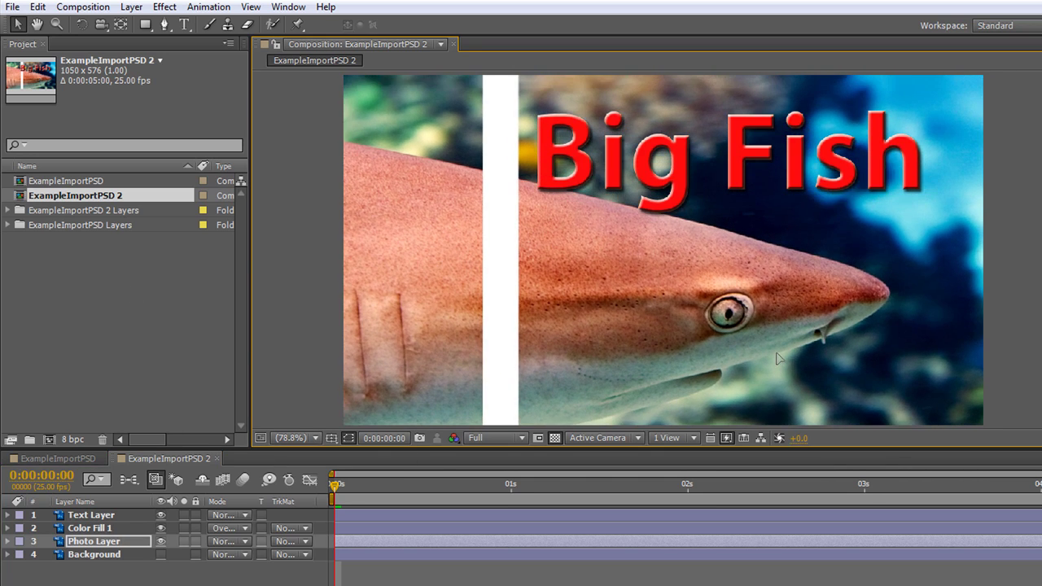
# Return to the ExampleImportPSD composition and move its Text Layer slightly left and up to reveal its layer bounds
pyautogui.click(34, 460)
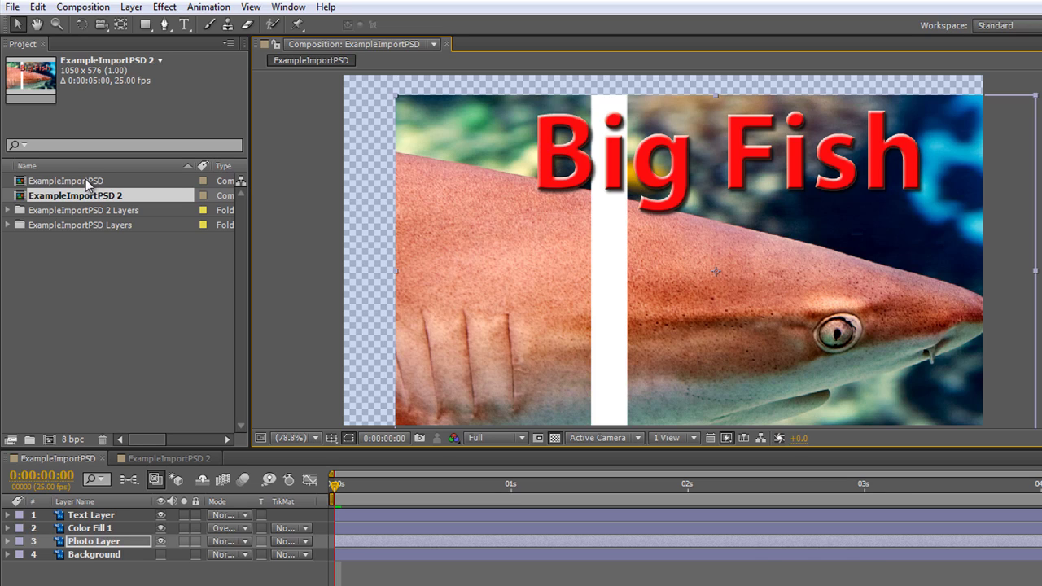
pyautogui.click(85, 180)
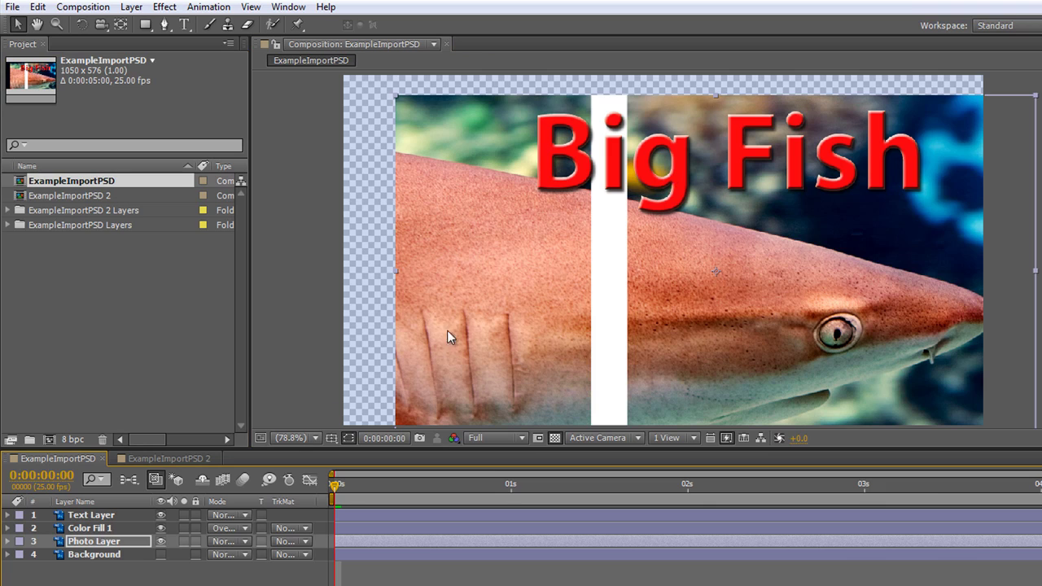
pyautogui.click(96, 515)
pyautogui.moveTo(797, 213); pyautogui.dragTo(774, 201)
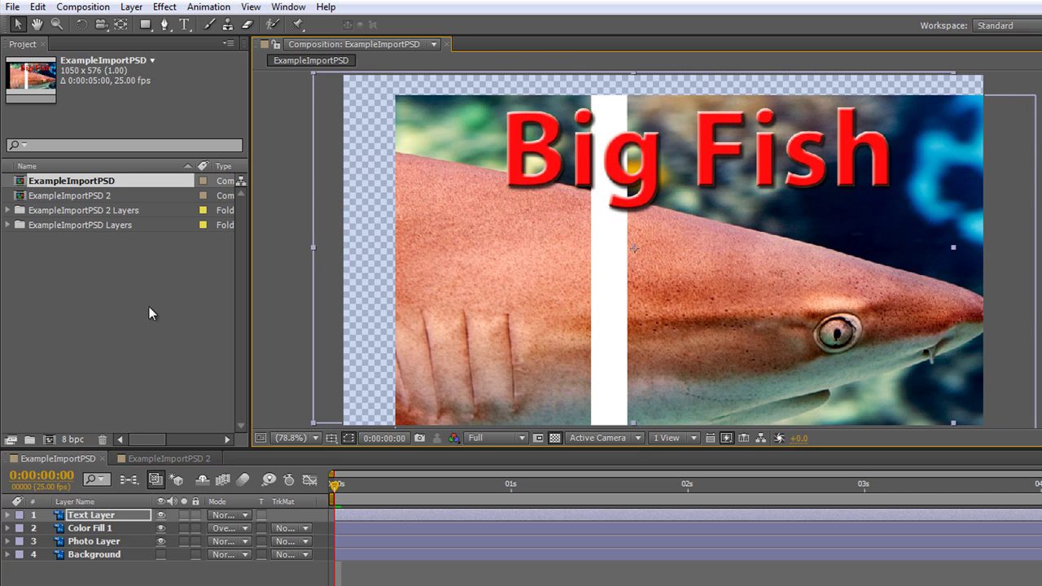
# In the ExampleImportPSD 2 composition, reposition the Text Layer slightly right and down to compare its layer bounds
pyautogui.click(170, 459)
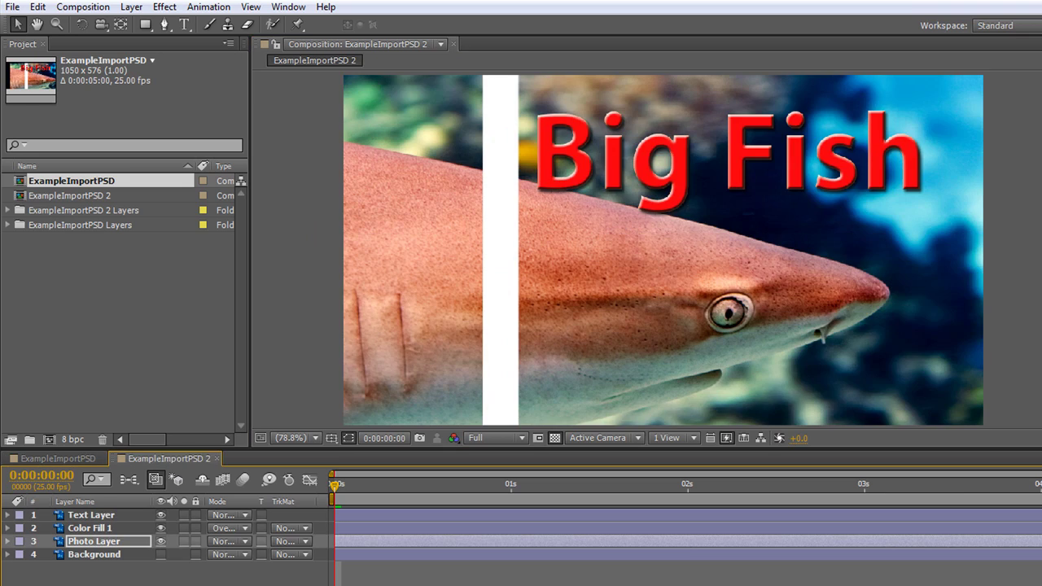
pyautogui.click(90, 515)
pyautogui.moveTo(642, 156); pyautogui.dragTo(663, 173)
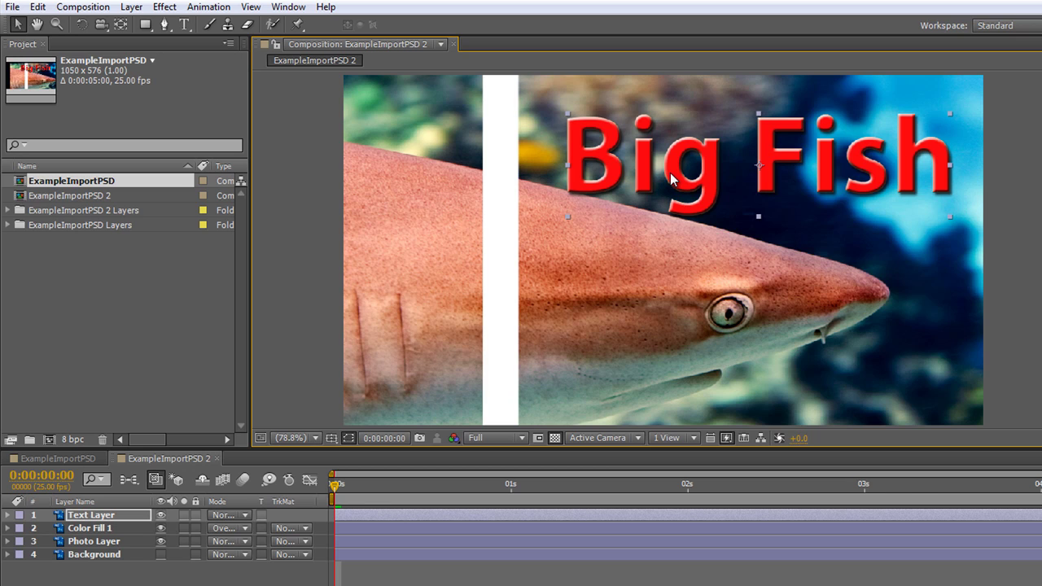
pyautogui.moveTo(672, 180); pyautogui.dragTo(656, 195)
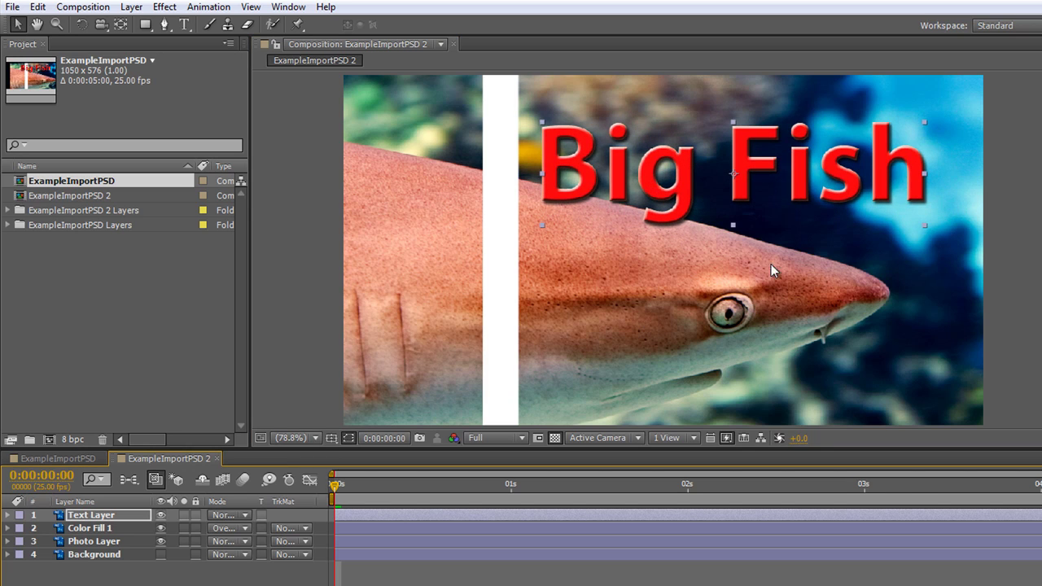
# In the ExampleImportPSD composition, realign the Text Layer and the Photo Layer with the composition frame
pyautogui.click(39, 459)
pyautogui.moveTo(741, 174); pyautogui.dragTo(768, 175)
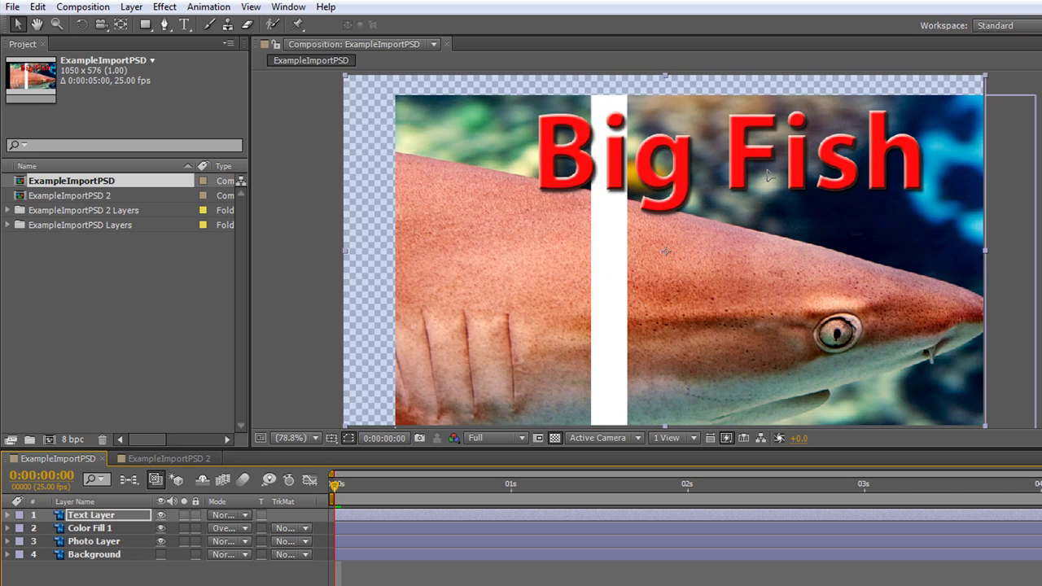
pyautogui.click(535, 361)
pyautogui.moveTo(805, 275); pyautogui.dragTo(765, 249)
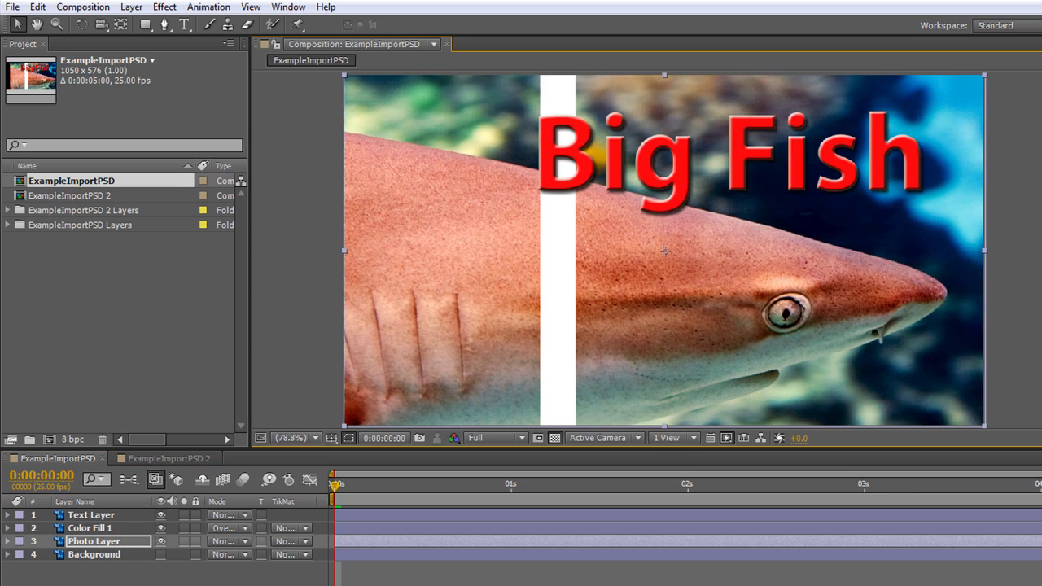